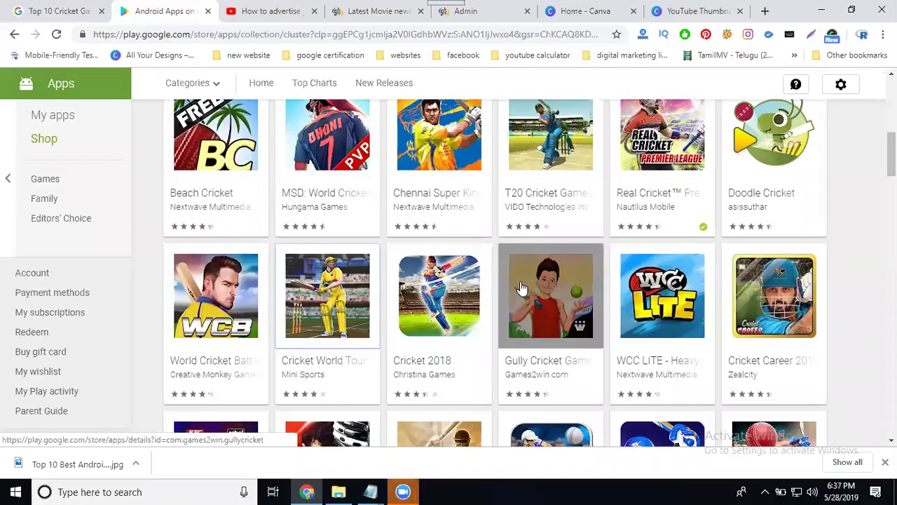
# - Scroll the Play Store cricket collection to the top, check the image results, then bring up Notepad
pyautogui.scroll(4, 521, 287)
pyautogui.scroll(4, 521, 288)
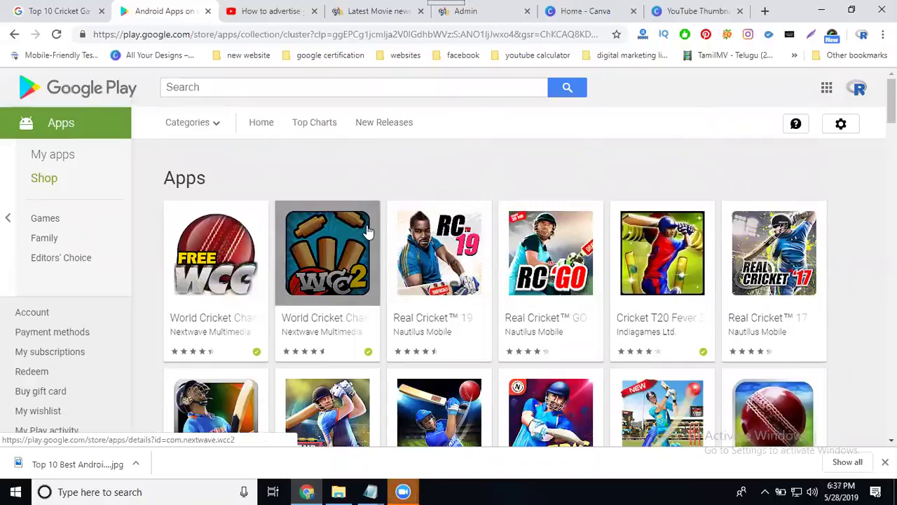
pyautogui.click(64, 12)
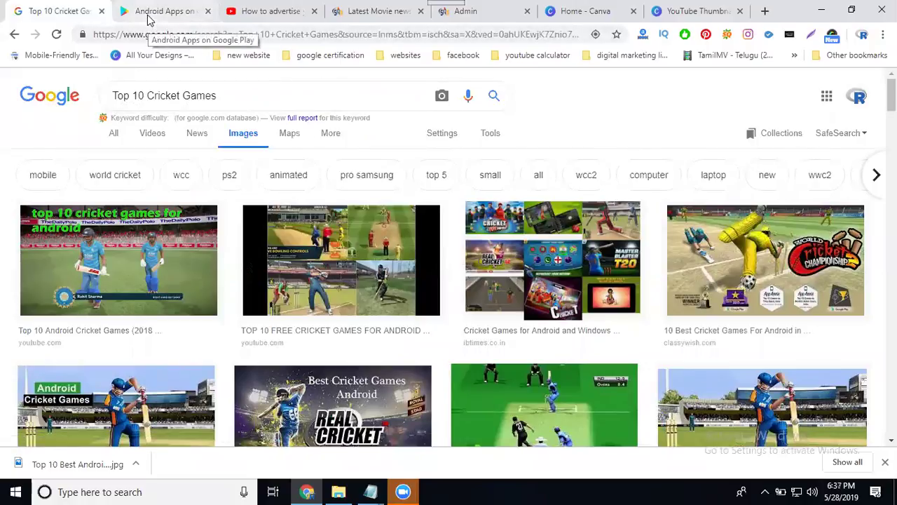
pyautogui.click(149, 16)
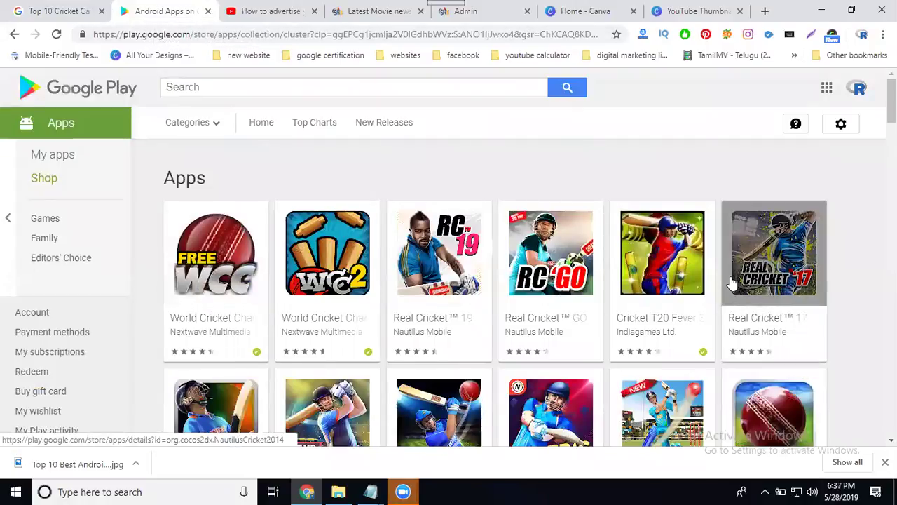
pyautogui.click(377, 491)
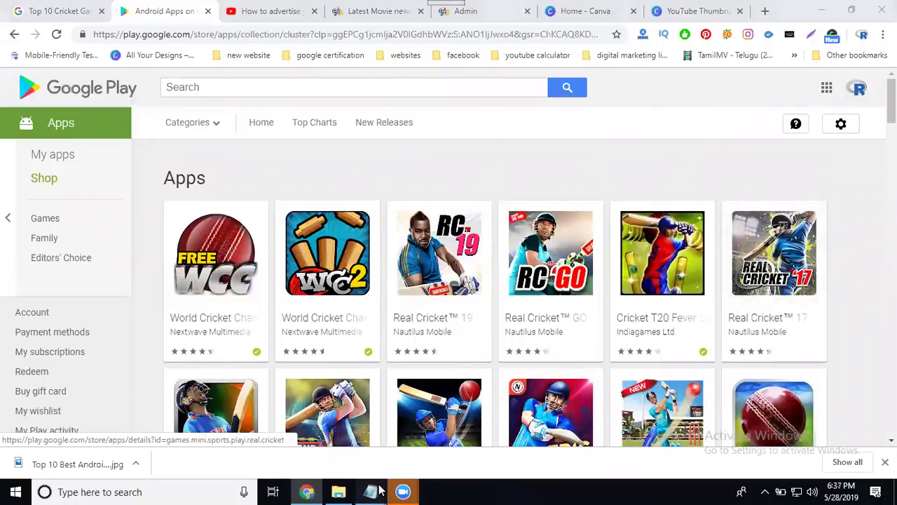
# - Select the title line 'Top 10 Best Android Cricket Games 2019' in Notepad
pyautogui.moveTo(371, 492)
pyautogui.click(432, 436)
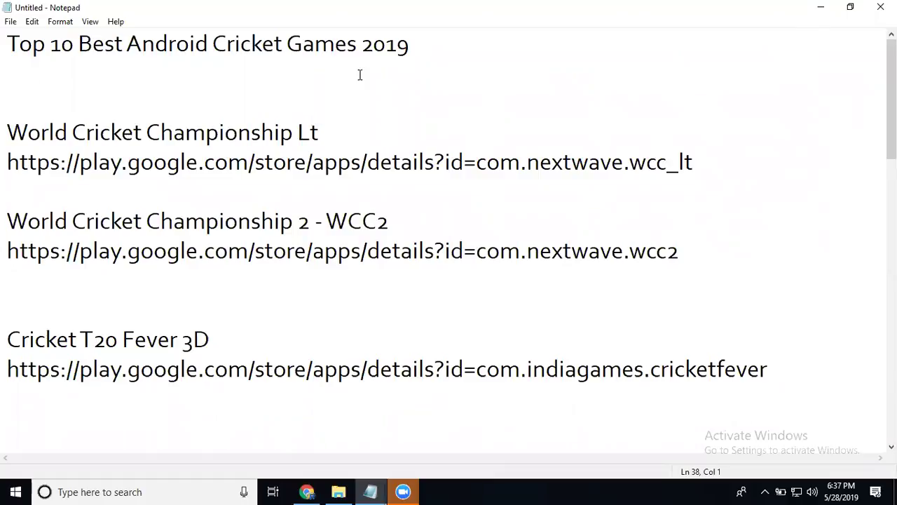
pyautogui.moveTo(425, 36); pyautogui.dragTo(10, 35)
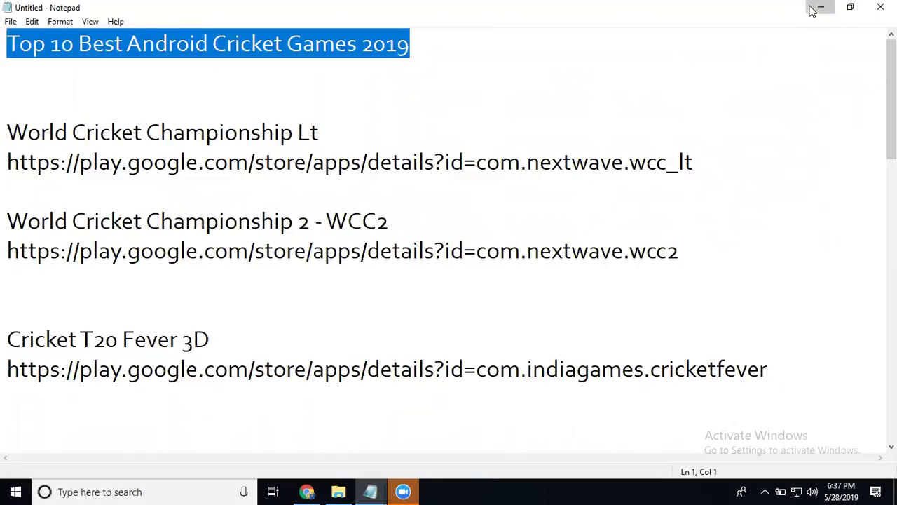
# - Minimize Notepad and switch to the southreelnews.com 'Latest Movie news' tab
pyautogui.click(815, 7)
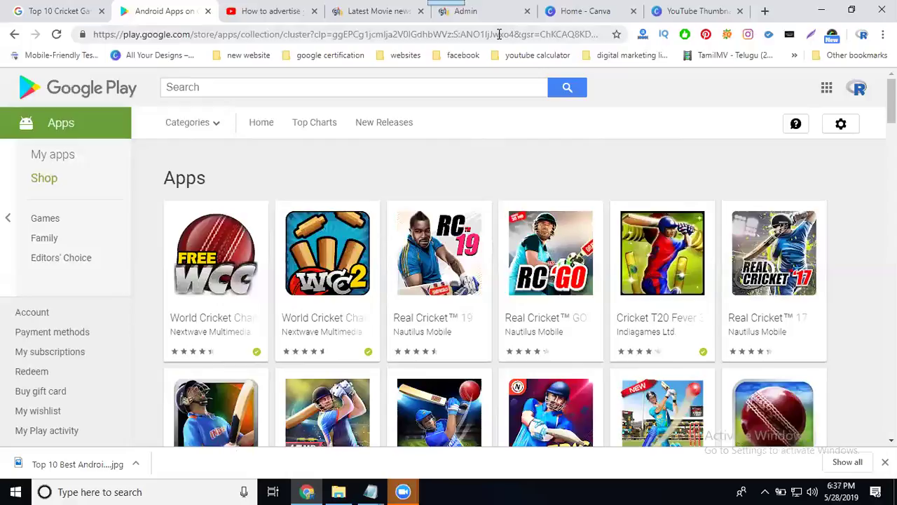
pyautogui.click(379, 13)
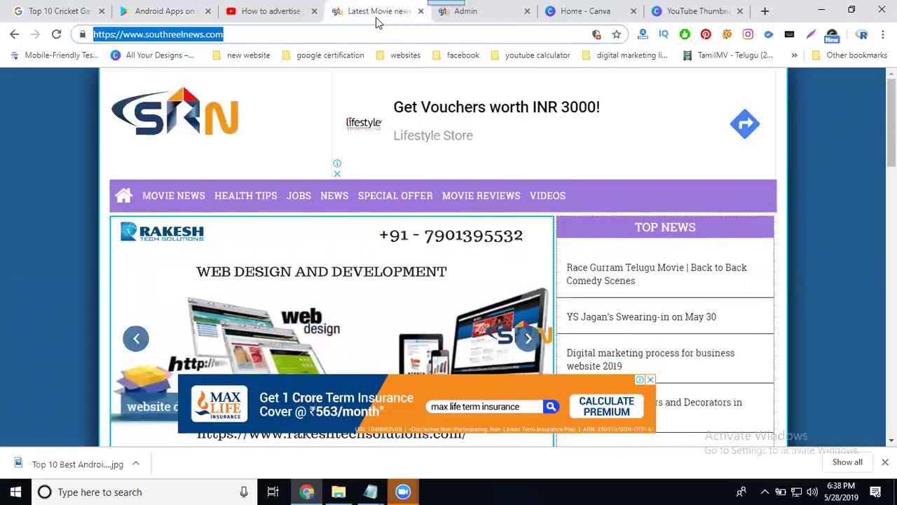
# - Sign in to the Southreelnews admin panel and open the Posts list
pyautogui.click(480, 14)
pyautogui.click(420, 273)
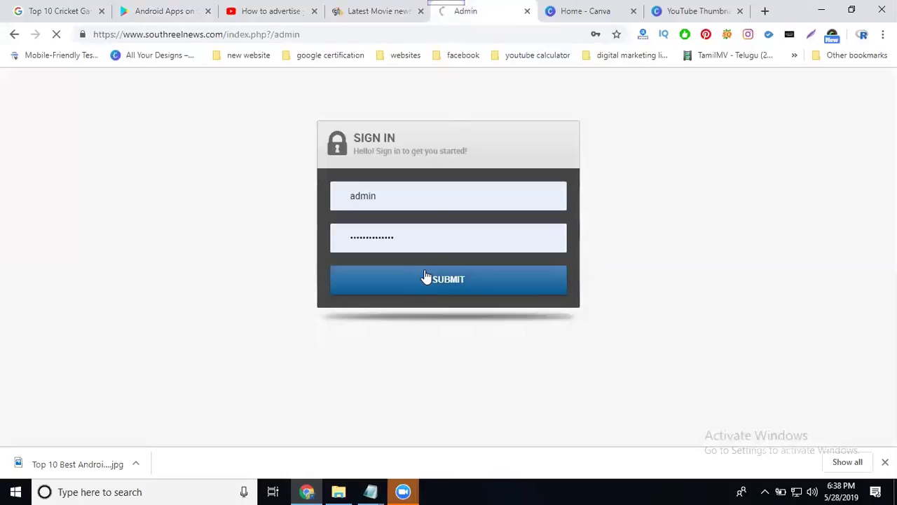
pyautogui.click(66, 15)
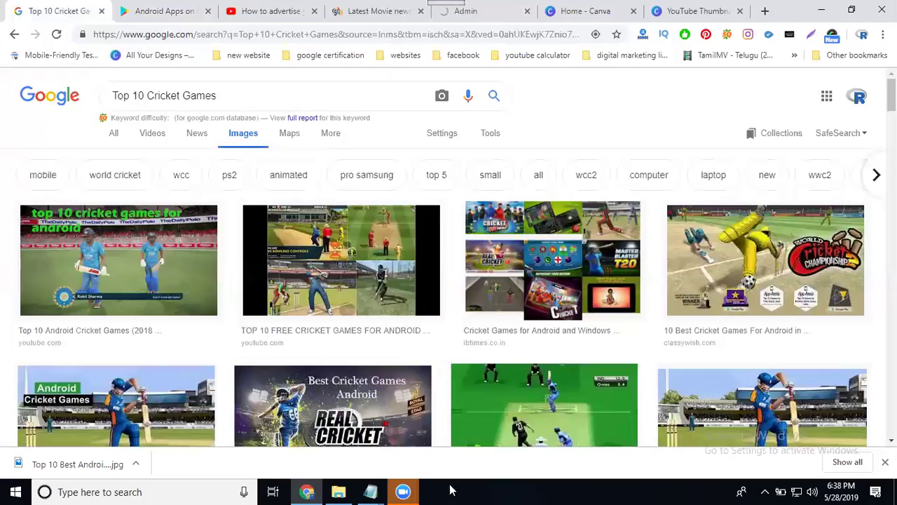
pyautogui.moveTo(370, 491)
pyautogui.click(421, 447)
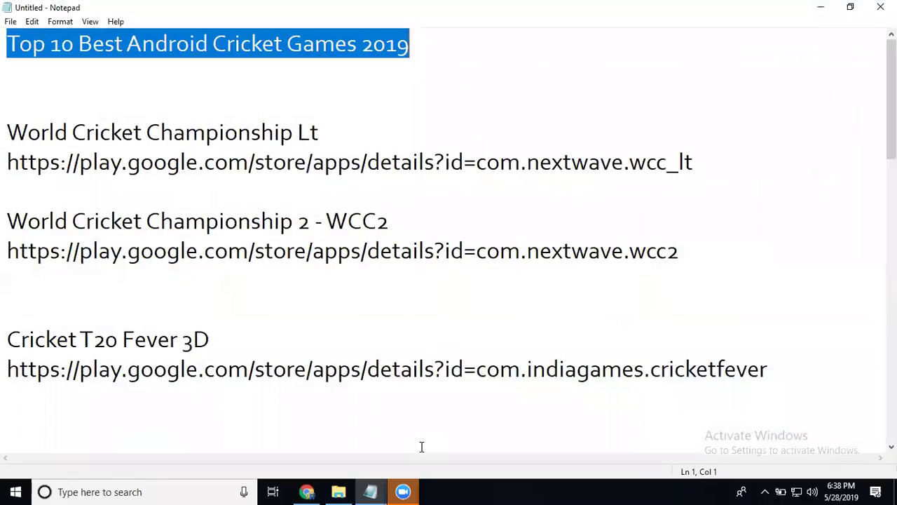
pyautogui.click(813, 11)
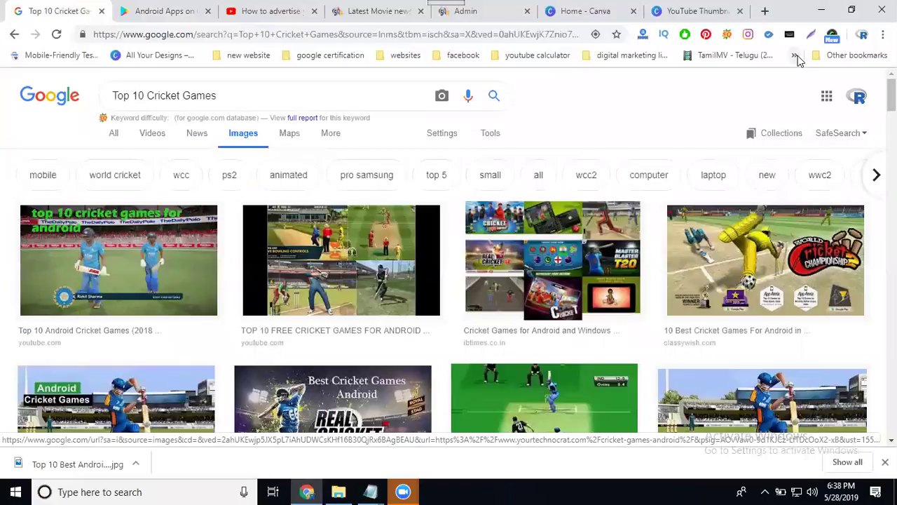
pyautogui.click(477, 13)
pyautogui.click(58, 196)
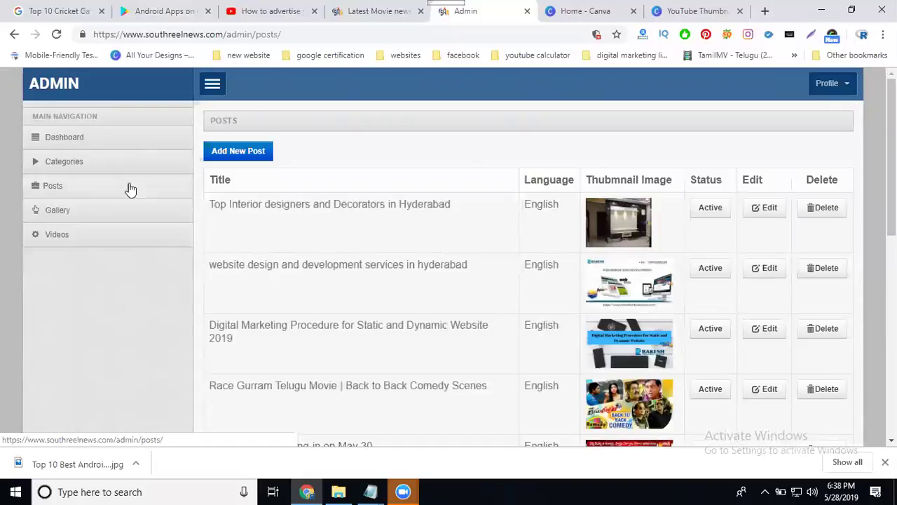
# - Start a new post titled 'Top 10 Best Android Cricket Games 2019', English, News(English)
pyautogui.click(259, 158)
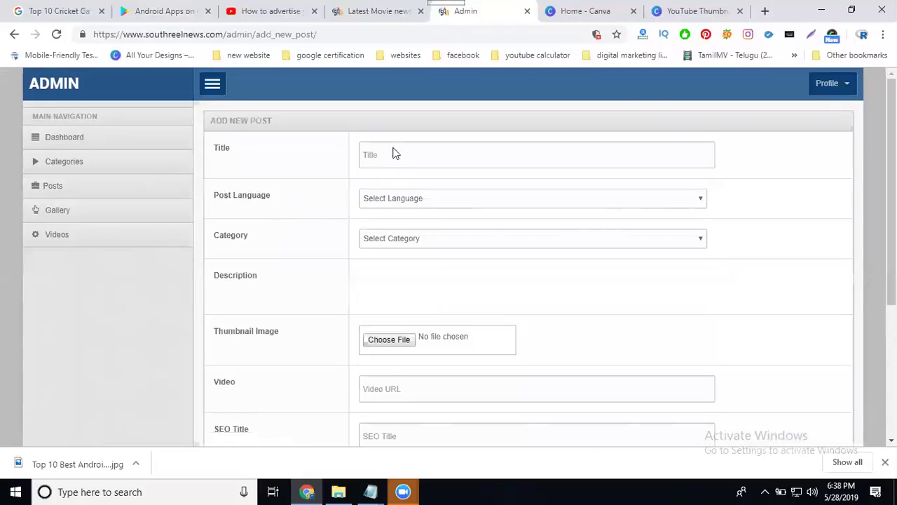
pyautogui.click(395, 155)
pyautogui.write('Top 10 Best Android Cricket Games 2019')
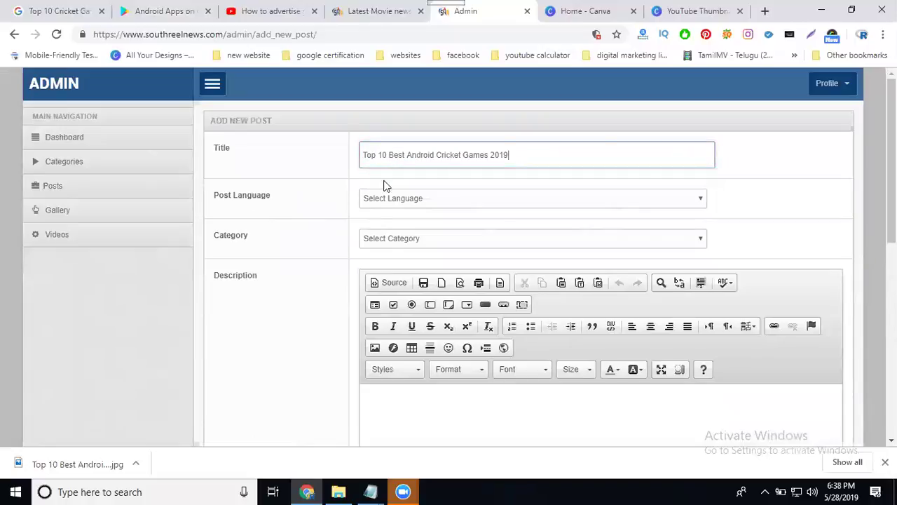
pyautogui.click(377, 204)
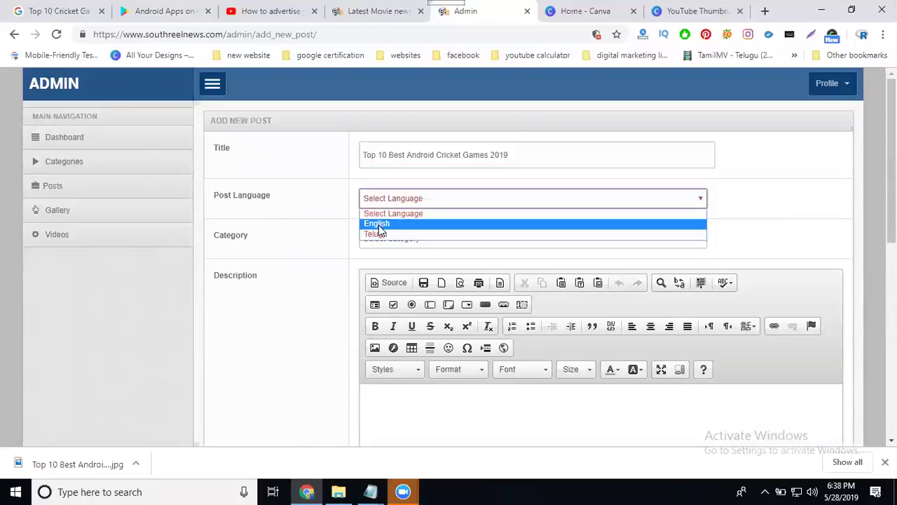
pyautogui.click(377, 224)
pyautogui.click(375, 242)
pyautogui.click(384, 264)
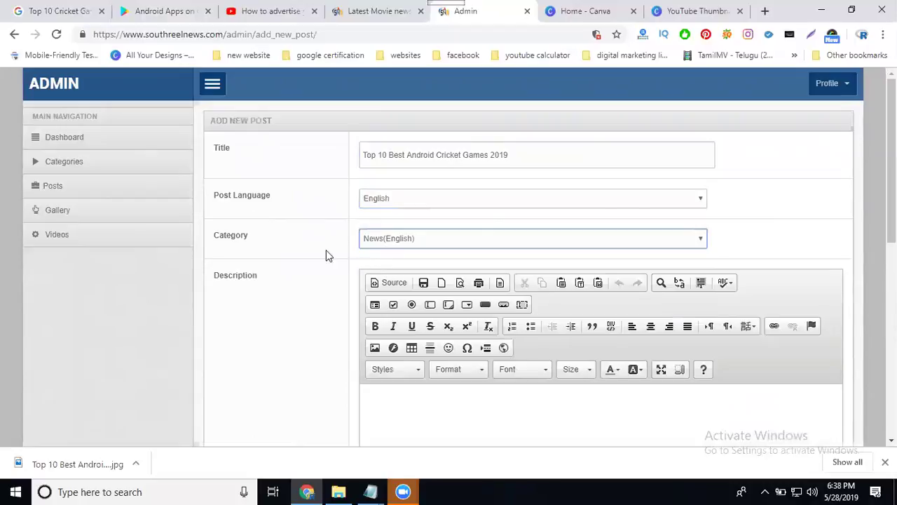
# - Copy the full Notepad game list and paste it into the post Description
pyautogui.scroll(-2, 297, 246)
pyautogui.click(373, 268)
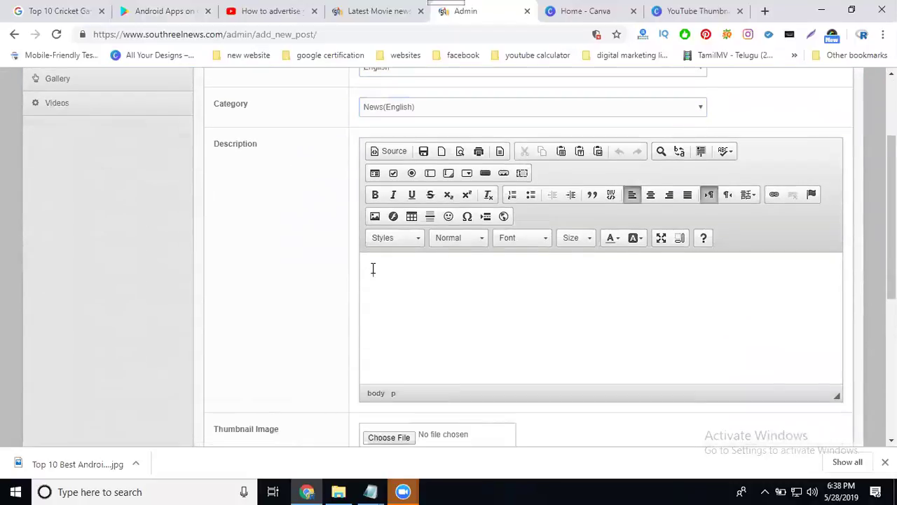
pyautogui.click(371, 492)
pyautogui.click(424, 449)
pyautogui.hotkey('ctrl', 'a')
pyautogui.hotkey('ctrl', 'c')
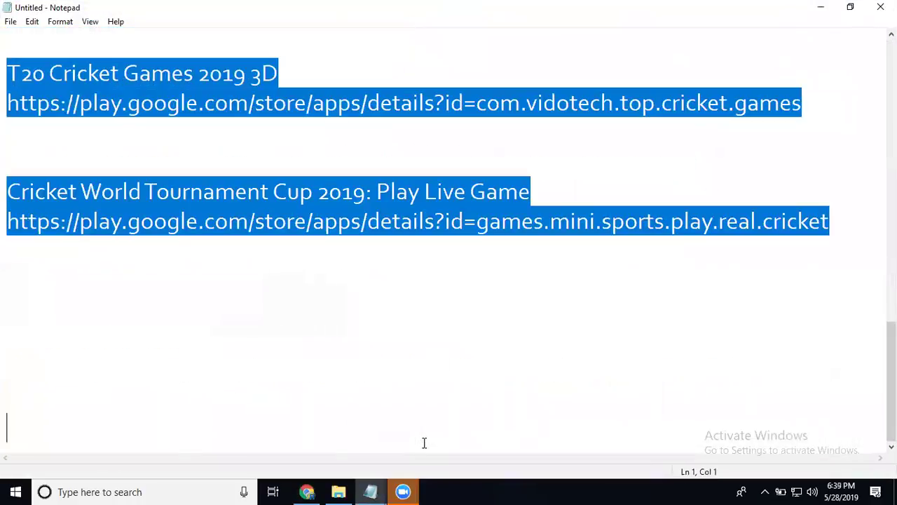
pyautogui.click(820, 7)
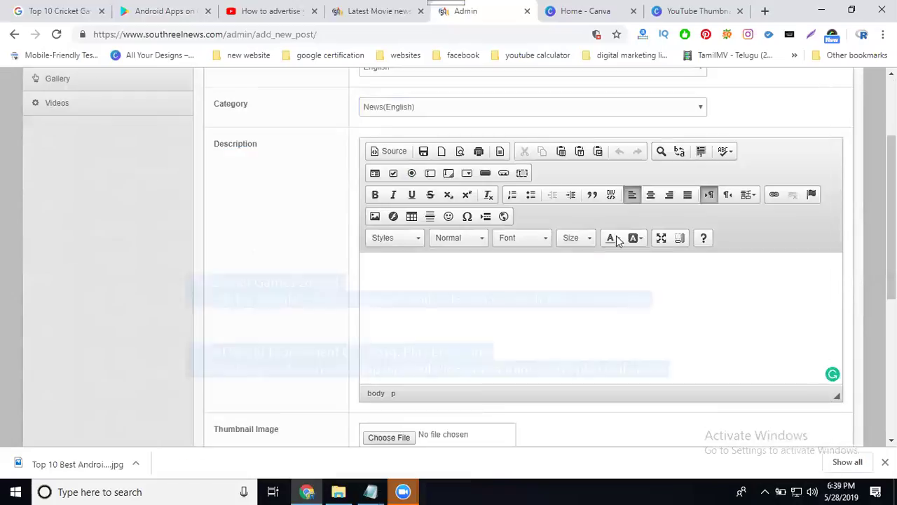
pyautogui.hotkey('ctrl', 'v')
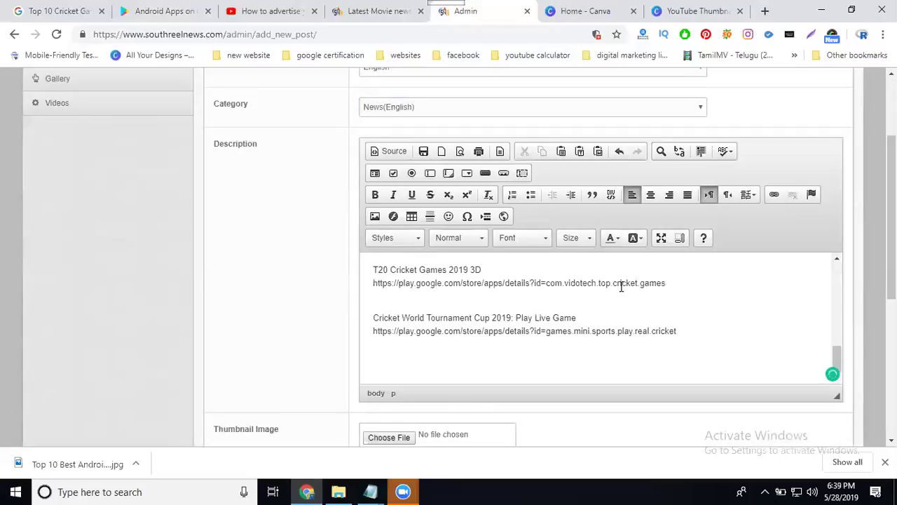
pyautogui.moveTo(669, 282); pyautogui.dragTo(364, 287)
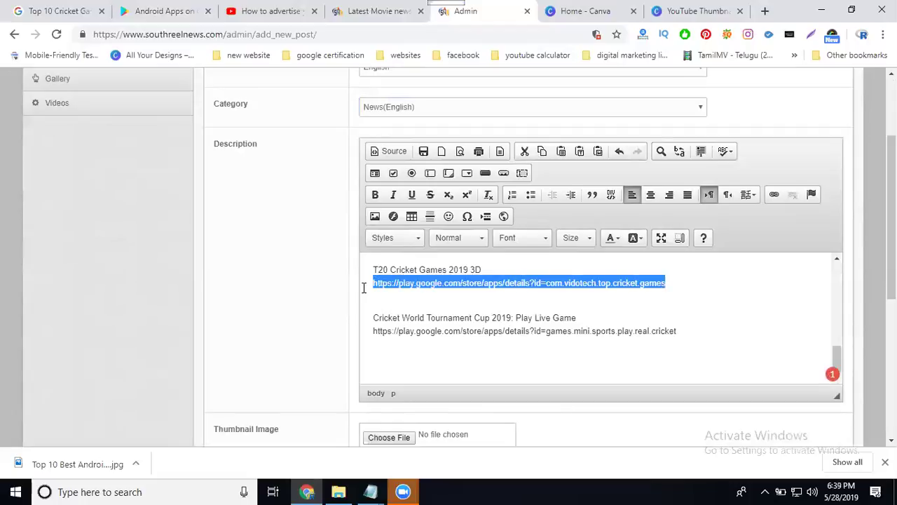
# - Link the T20 game's Play Store address and colour it medium blue
pyautogui.click(774, 194)
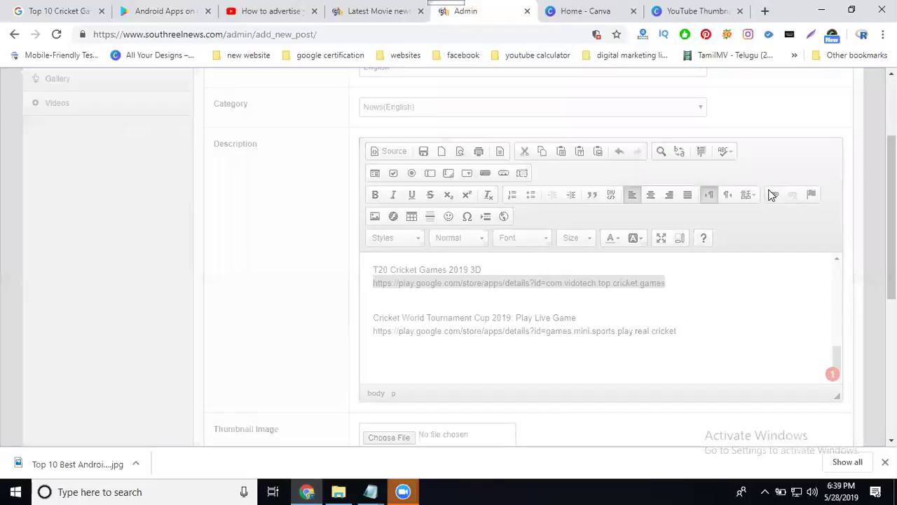
pyautogui.hotkey('ctrl', 'v')
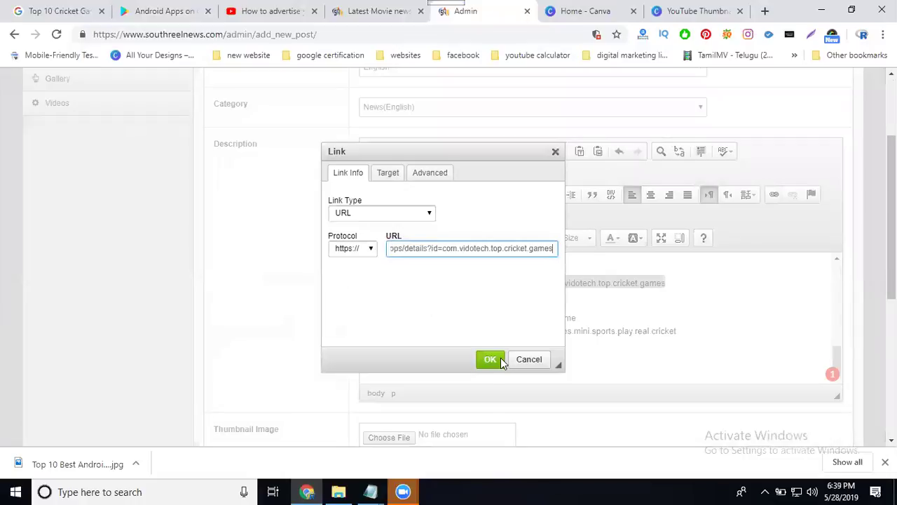
pyautogui.click(500, 360)
pyautogui.click(612, 238)
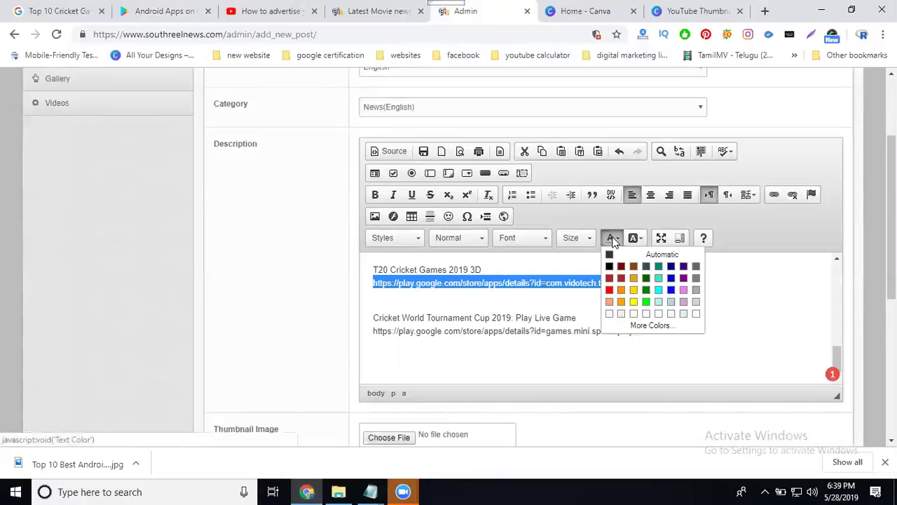
pyautogui.click(671, 279)
# - Link the Cricket World Tournament Cup Play Store address and colour it blue
pyautogui.moveTo(705, 329); pyautogui.dragTo(370, 333)
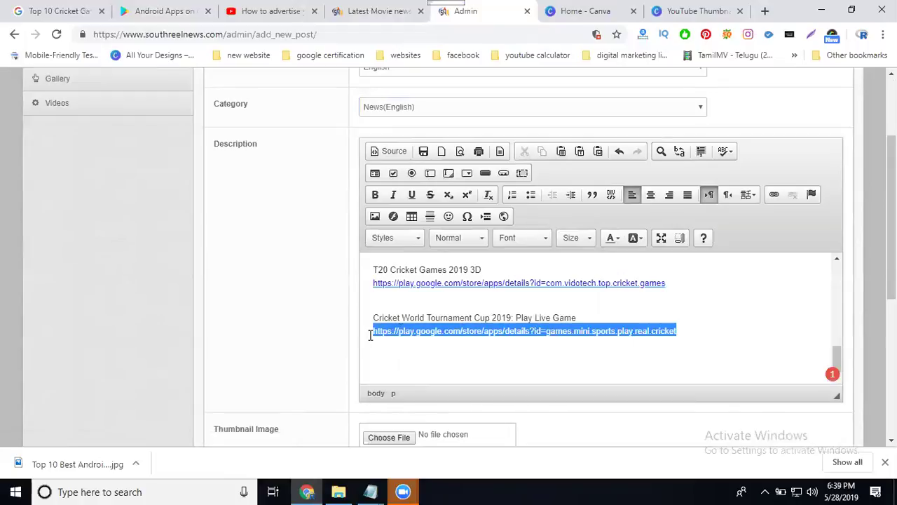
pyautogui.click(775, 195)
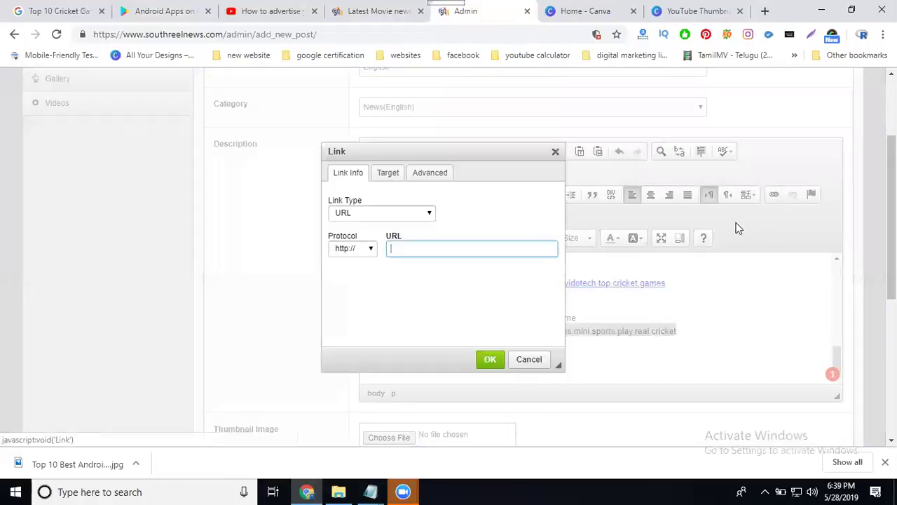
pyautogui.hotkey('ctrl', 'v')
pyautogui.click(491, 360)
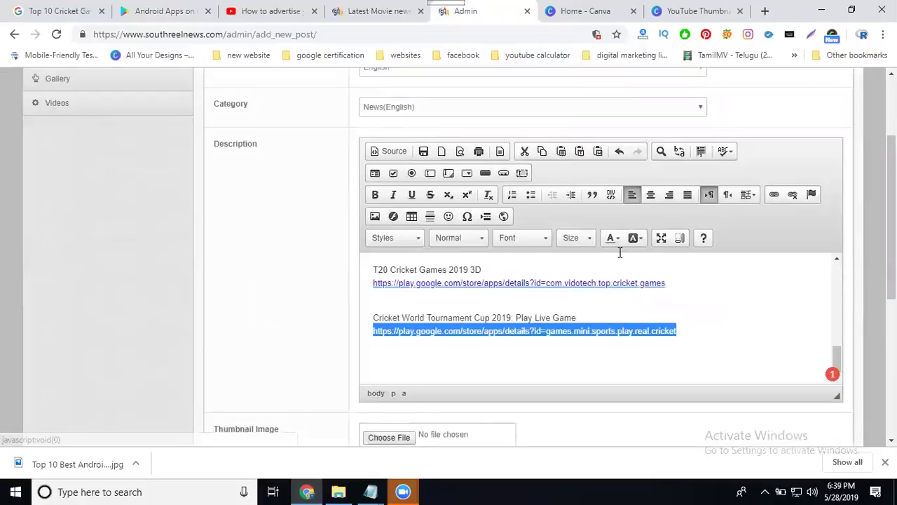
pyautogui.click(612, 238)
pyautogui.click(671, 279)
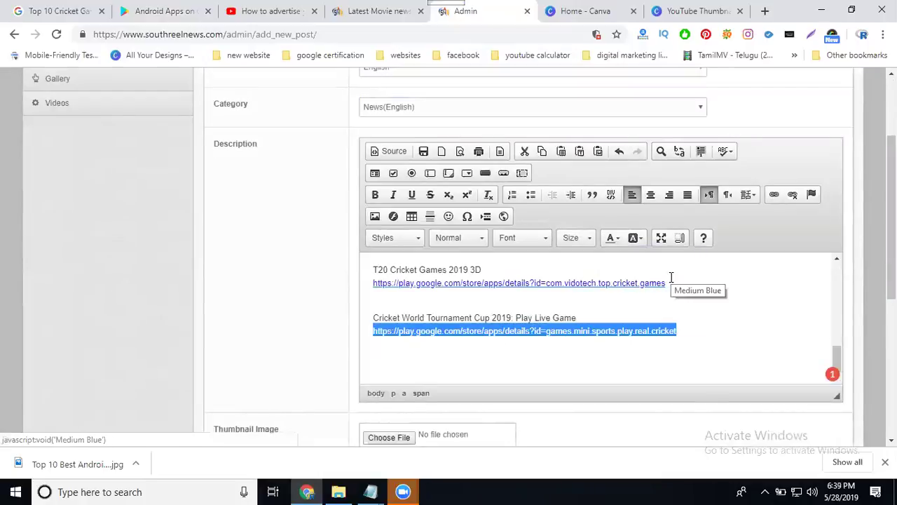
pyautogui.click(682, 313)
# - Link the T20 Cricket Champions 3D Play Store address and colour it blue
pyautogui.scroll(1, 684, 313)
pyautogui.scroll(1, 677, 308)
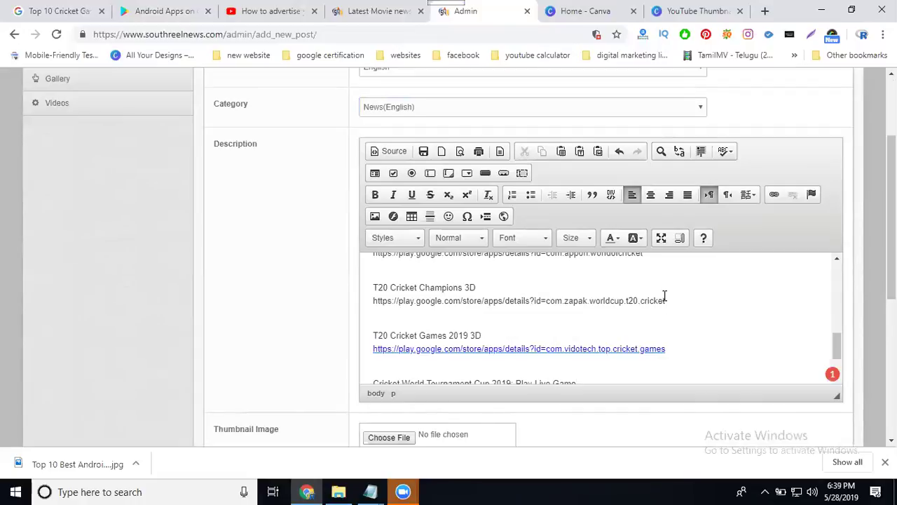
pyautogui.click(682, 297)
pyautogui.moveTo(666, 300); pyautogui.dragTo(357, 300)
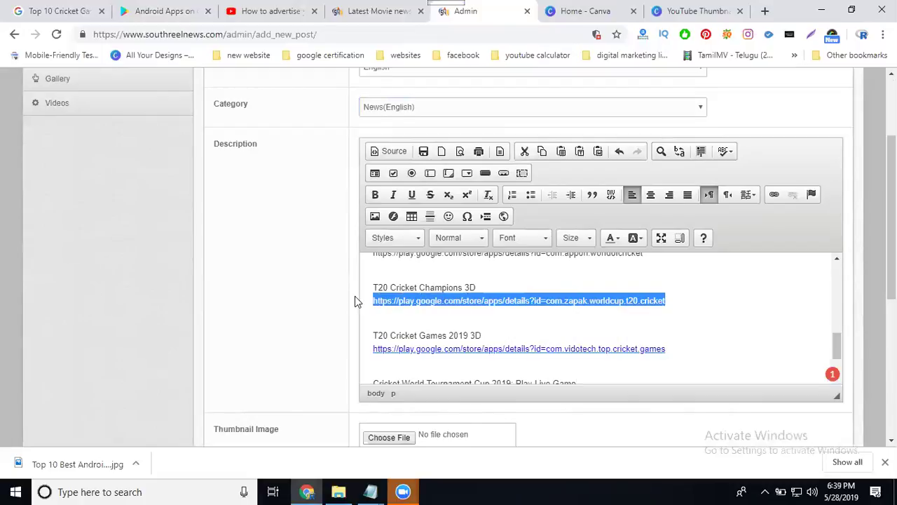
pyautogui.click(774, 194)
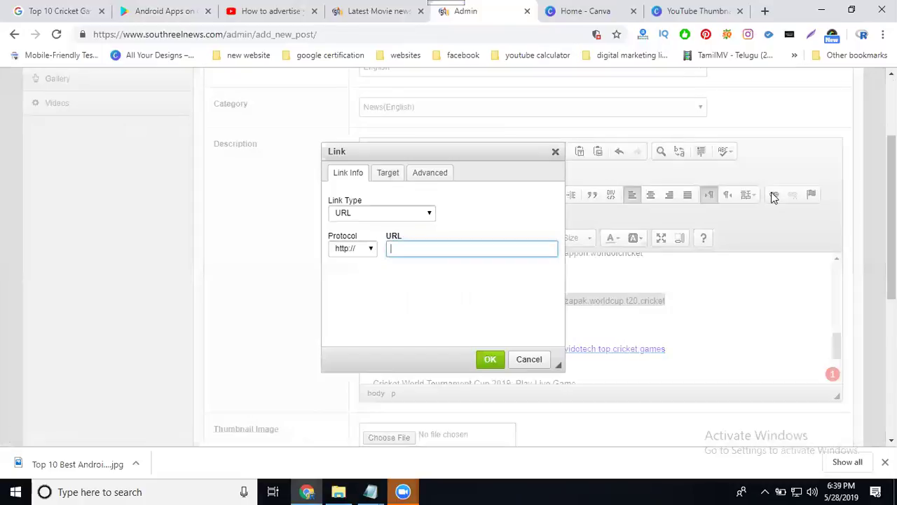
pyautogui.hotkey('ctrl', 'v')
pyautogui.click(494, 360)
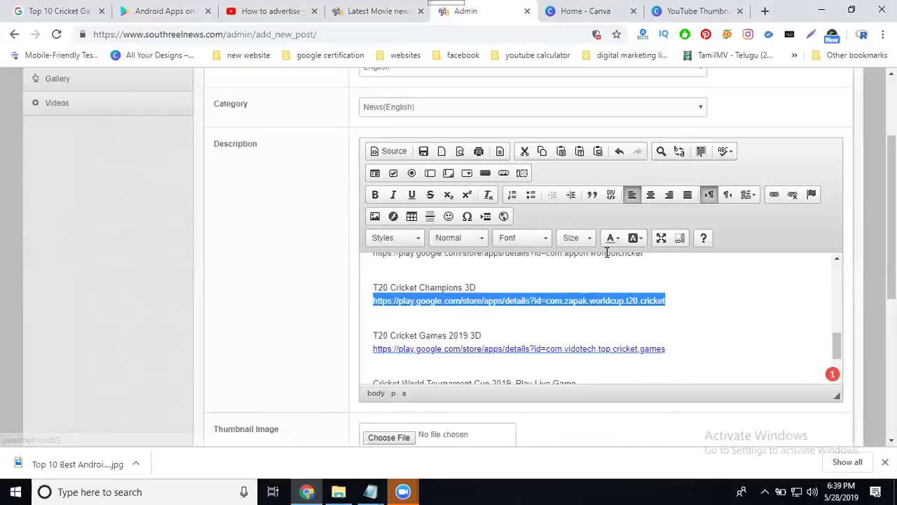
pyautogui.click(665, 283)
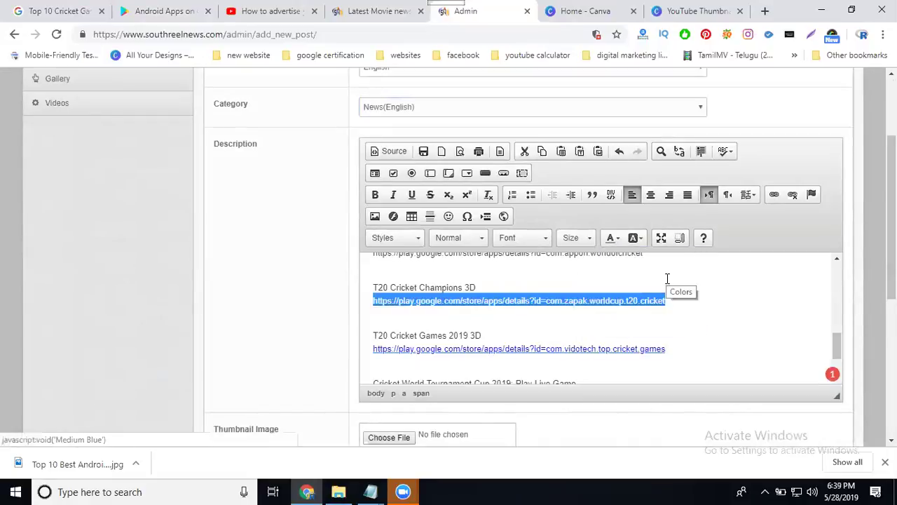
pyautogui.click(688, 319)
# - Turn the World of Cricket Play Store address into a link
pyautogui.scroll(2, 687, 319)
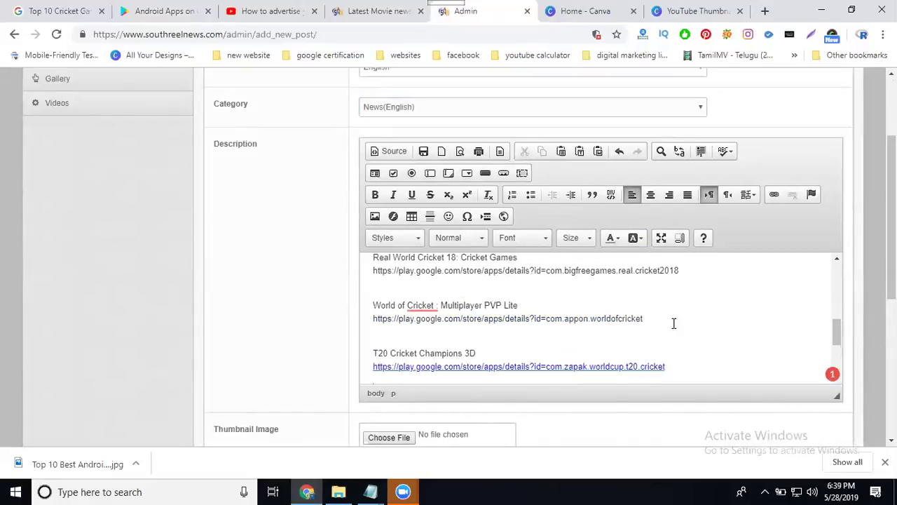
pyautogui.moveTo(671, 320); pyautogui.dragTo(479, 324)
pyautogui.tripleClick(371, 323)
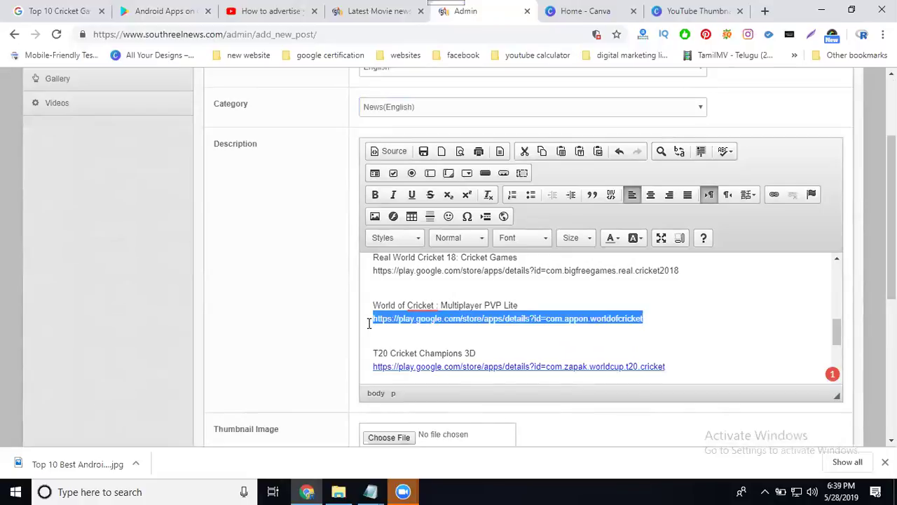
pyautogui.click(773, 194)
pyautogui.hotkey('ctrl', 'v')
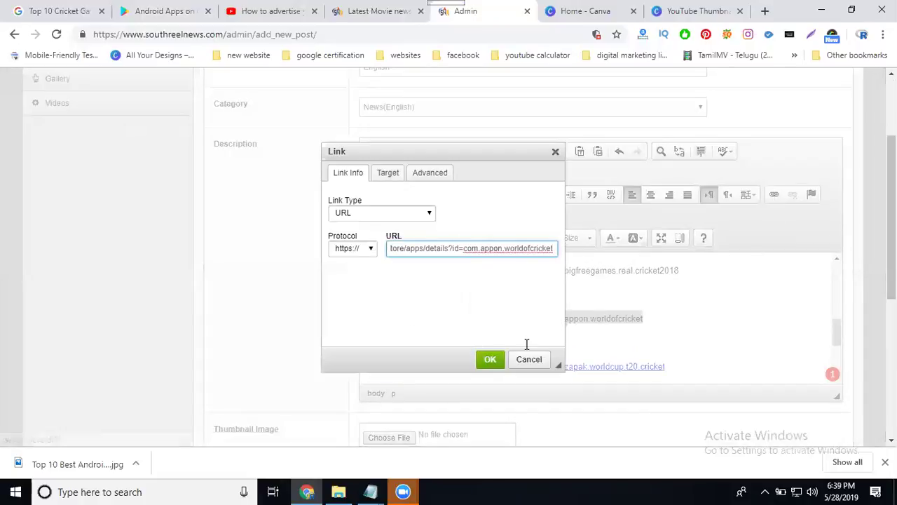
pyautogui.click(490, 359)
pyautogui.click(661, 317)
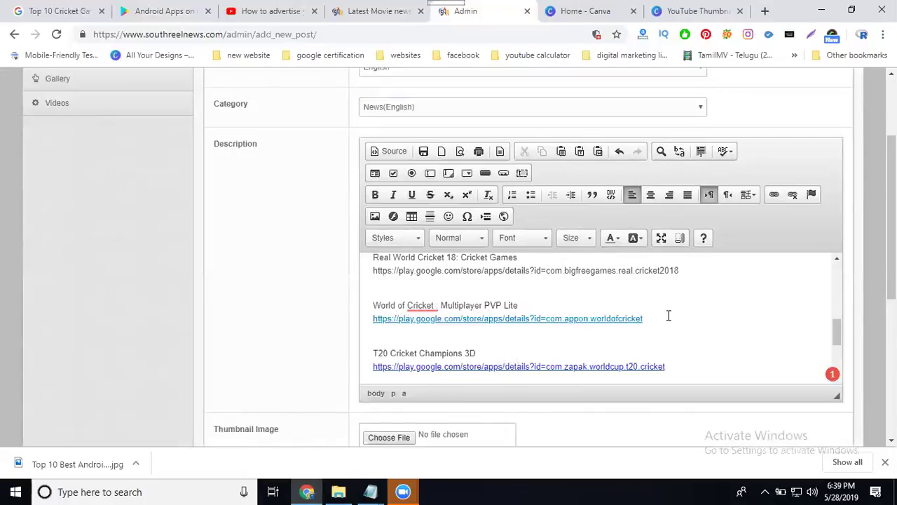
# - Start a link for the Real World Cricket address, then cancel and discard it
pyautogui.scroll(1, 668, 316)
pyautogui.moveTo(687, 336); pyautogui.dragTo(365, 336)
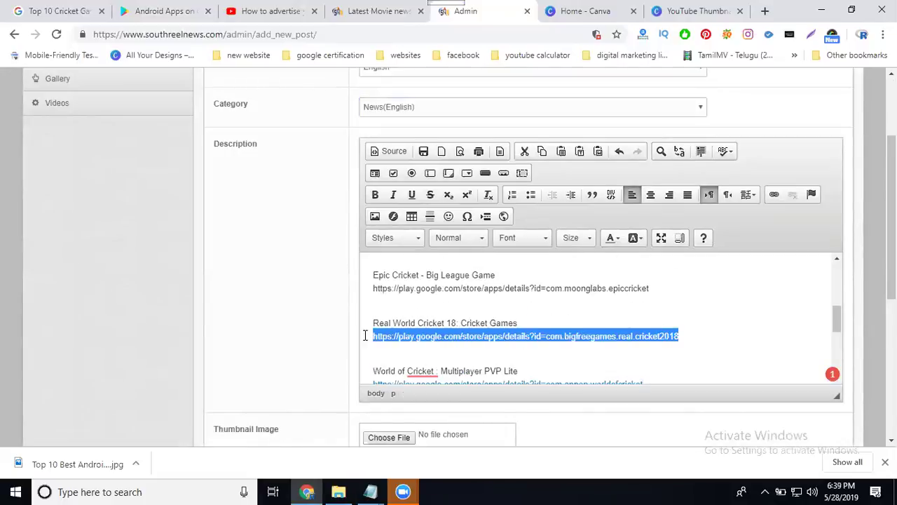
pyautogui.click(774, 194)
pyautogui.hotkey('ctrl', 'v')
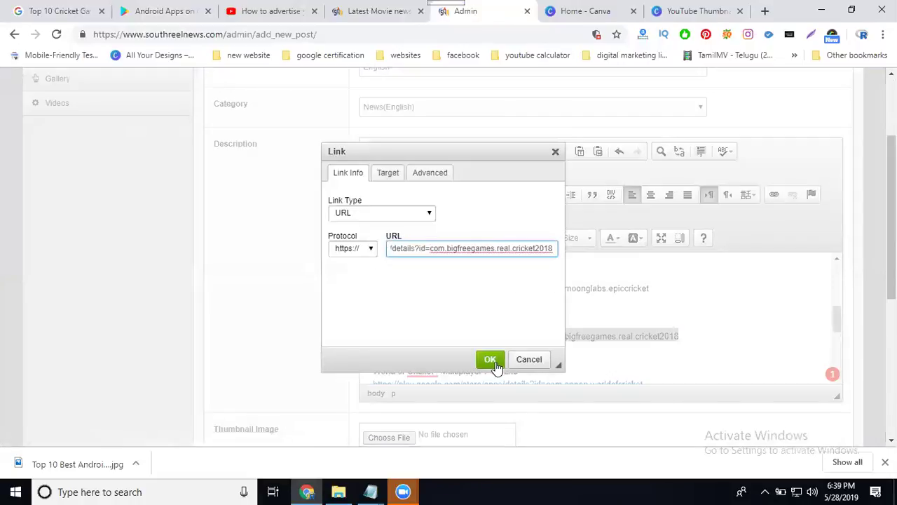
pyautogui.click(531, 350)
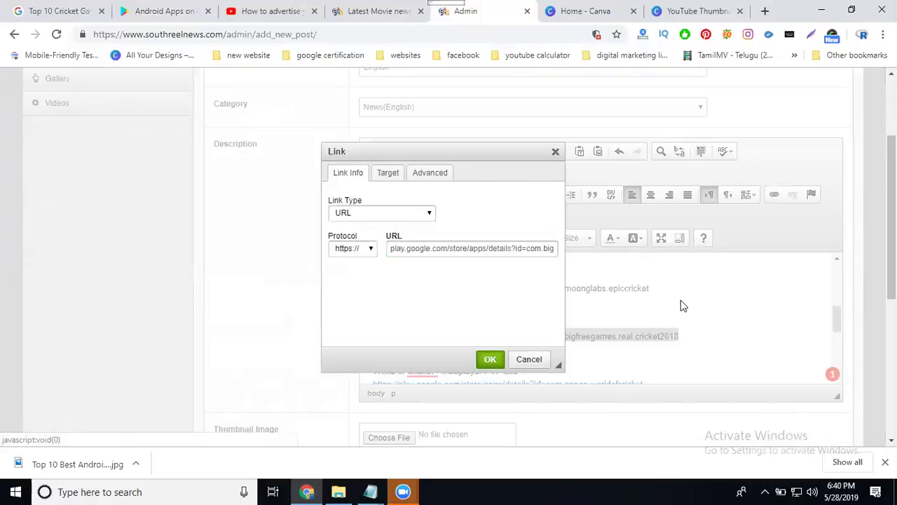
pyautogui.click(509, 254)
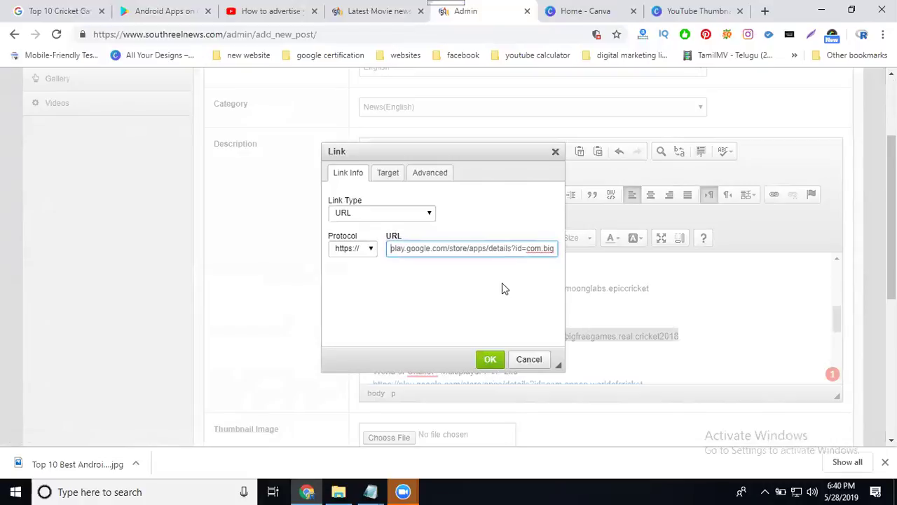
pyautogui.click(534, 360)
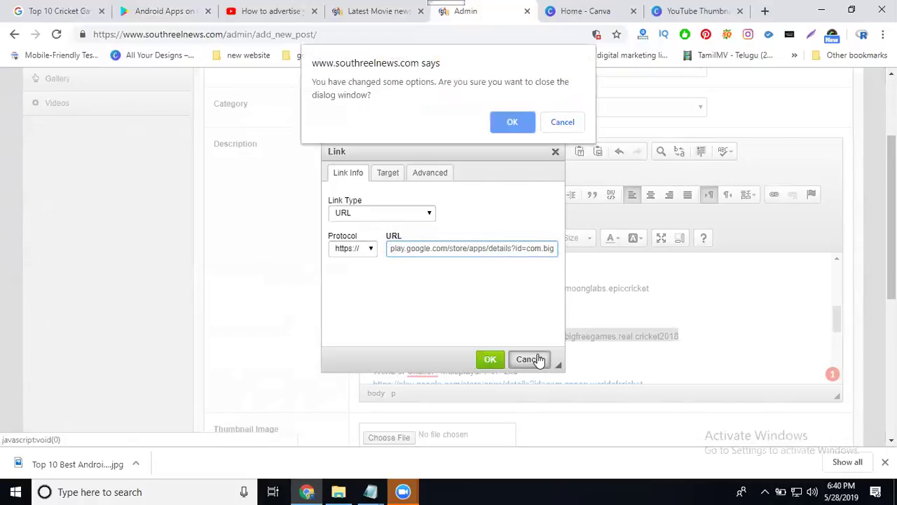
pyautogui.click(506, 118)
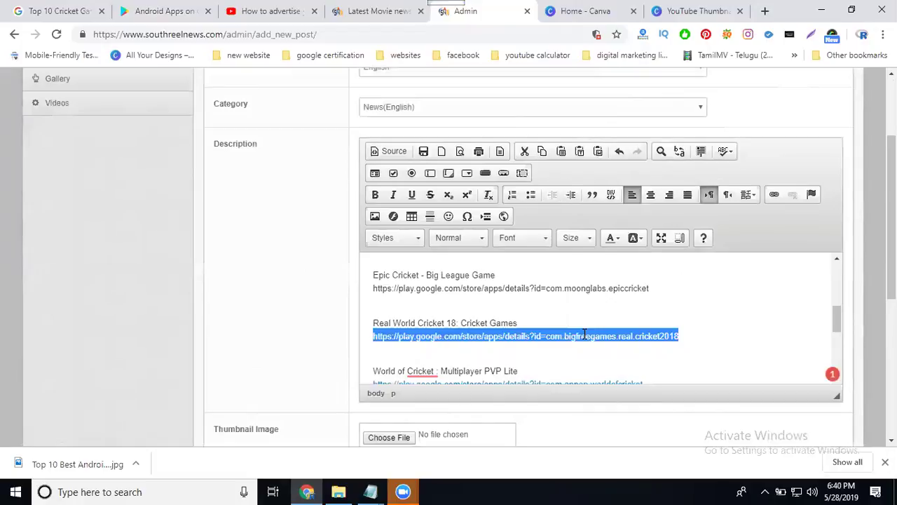
# - Link the Real World Cricket Play Store address and colour it red
pyautogui.click(774, 195)
pyautogui.write('https://play.google.com/store/apps/details?id=com.bigfreegames.real.cricket2018')
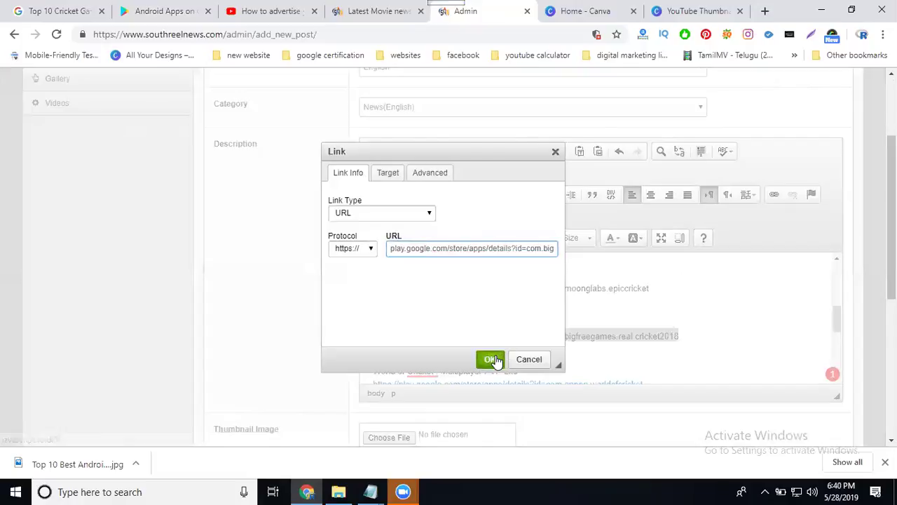
pyautogui.click(493, 359)
pyautogui.click(573, 308)
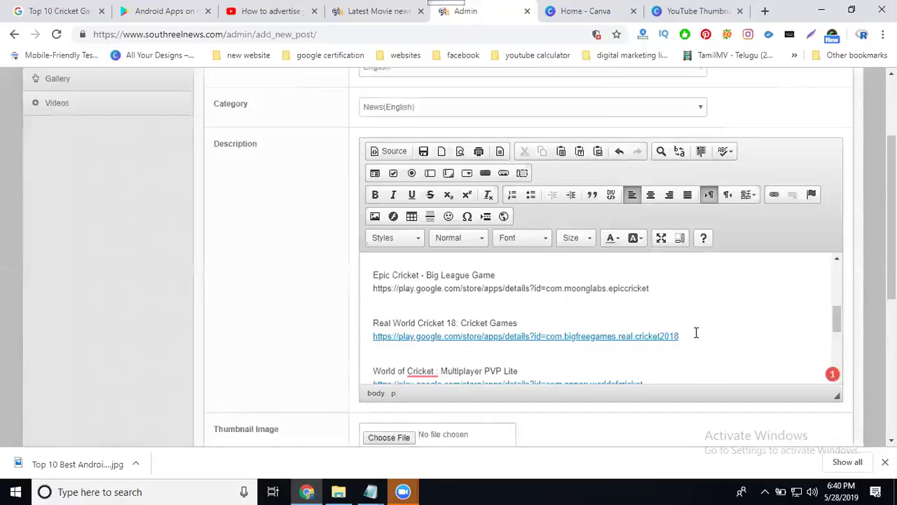
pyautogui.moveTo(696, 333); pyautogui.dragTo(356, 335)
pyautogui.click(610, 239)
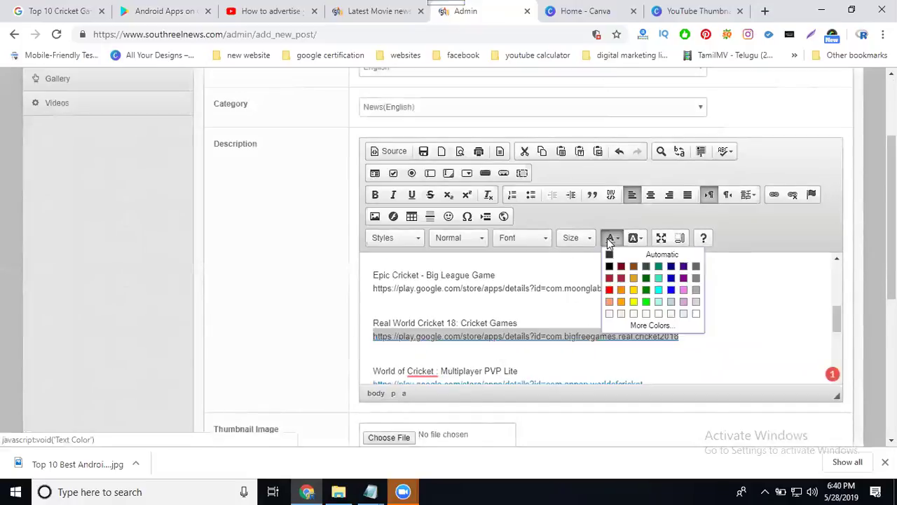
pyautogui.click(610, 290)
pyautogui.click(596, 307)
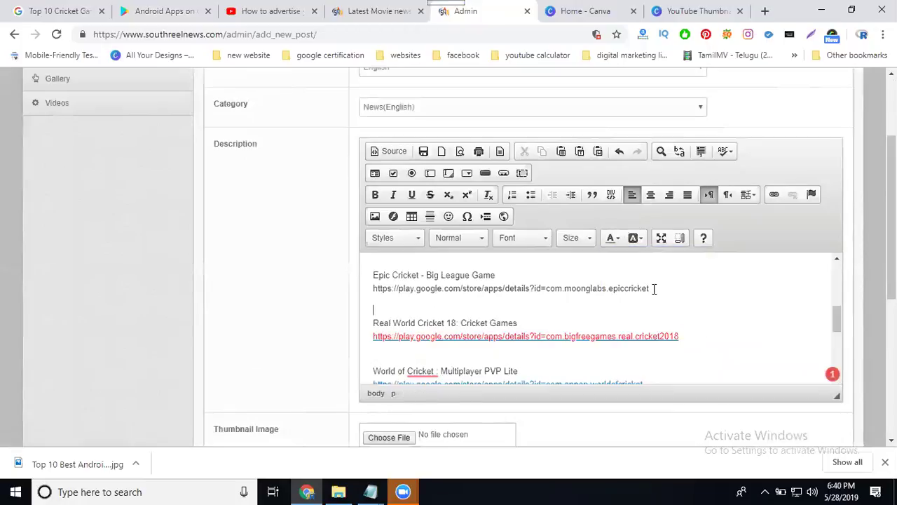
# - Link the Epic Cricket address and colour it red
pyautogui.moveTo(650, 288); pyautogui.dragTo(366, 287)
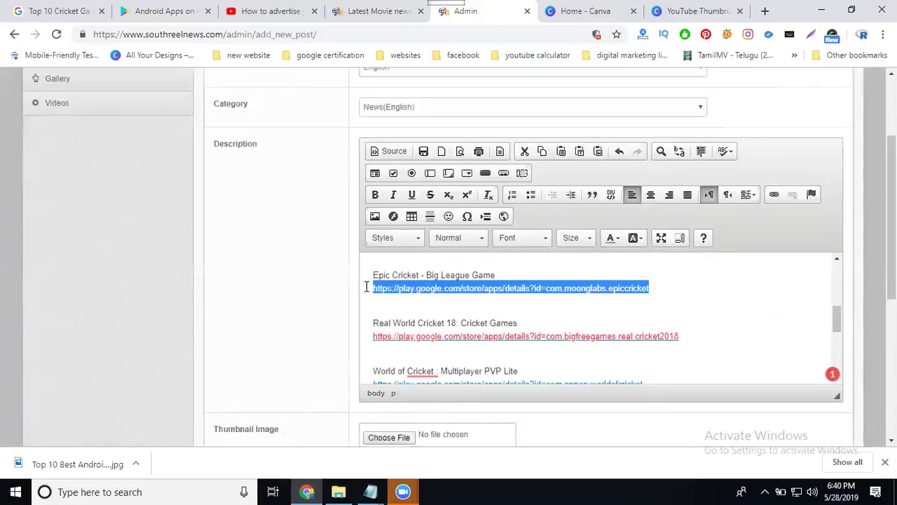
pyautogui.click(774, 195)
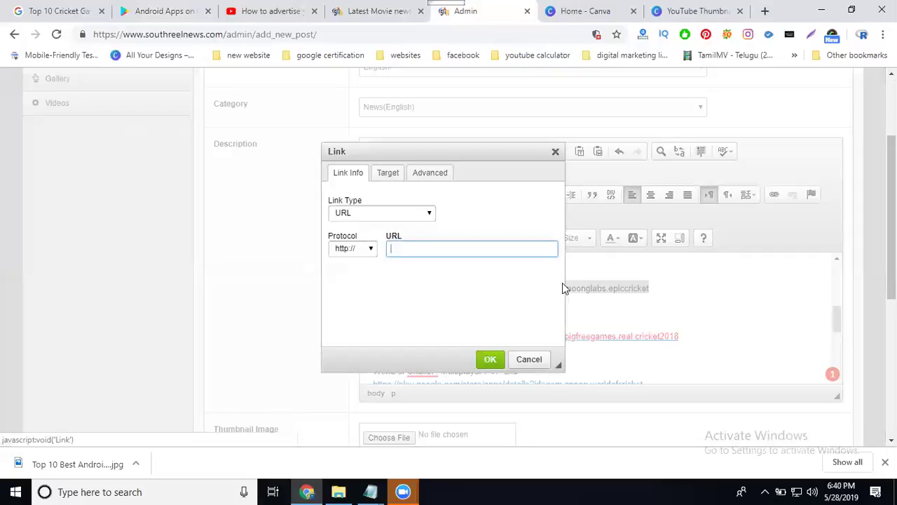
pyautogui.click(490, 359)
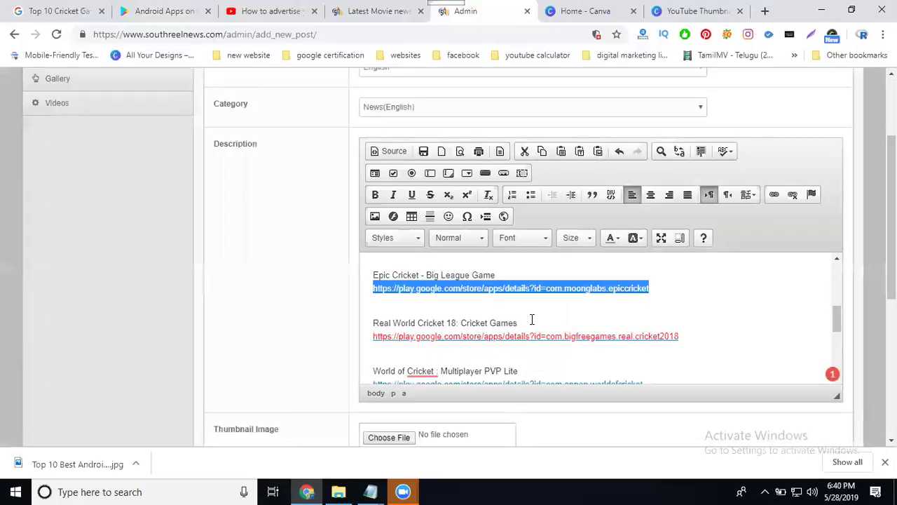
pyautogui.click(612, 238)
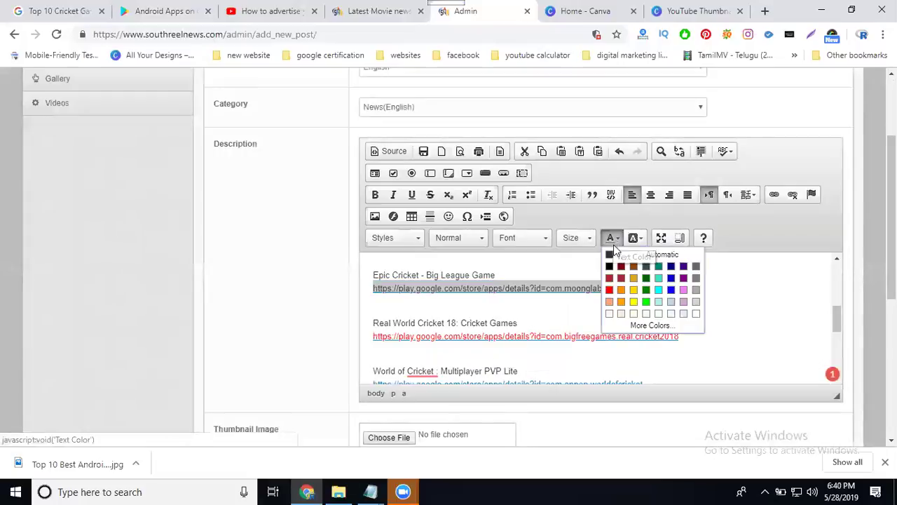
pyautogui.click(611, 290)
pyautogui.click(675, 300)
# - Link the Cricket Champions League address and colour it red
pyautogui.scroll(1, 675, 301)
pyautogui.scroll(1, 653, 294)
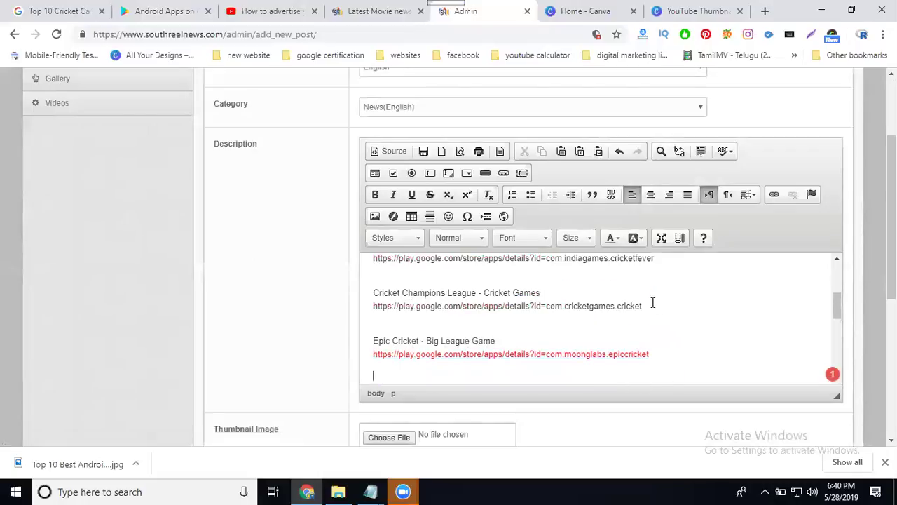
pyautogui.moveTo(643, 306); pyautogui.dragTo(367, 306)
pyautogui.hotkey('ctrl', 'c')
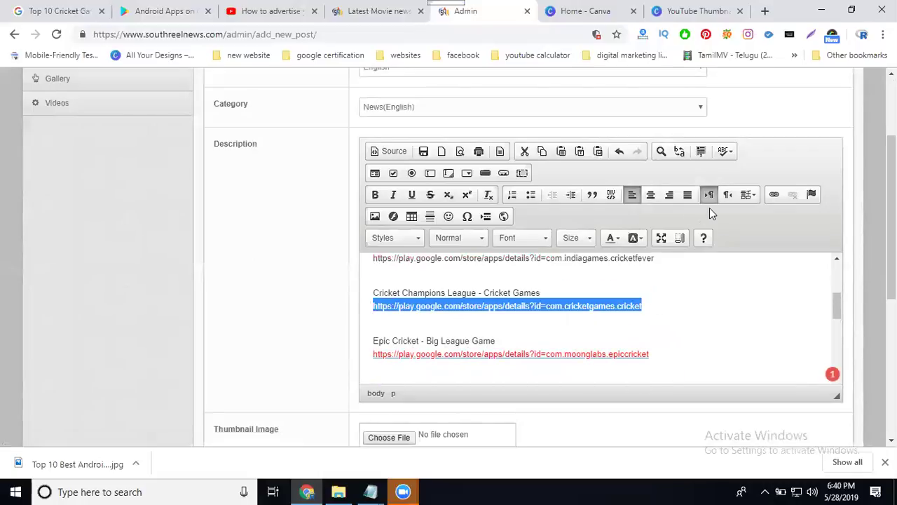
pyautogui.click(774, 194)
pyautogui.hotkey('ctrl', 'v')
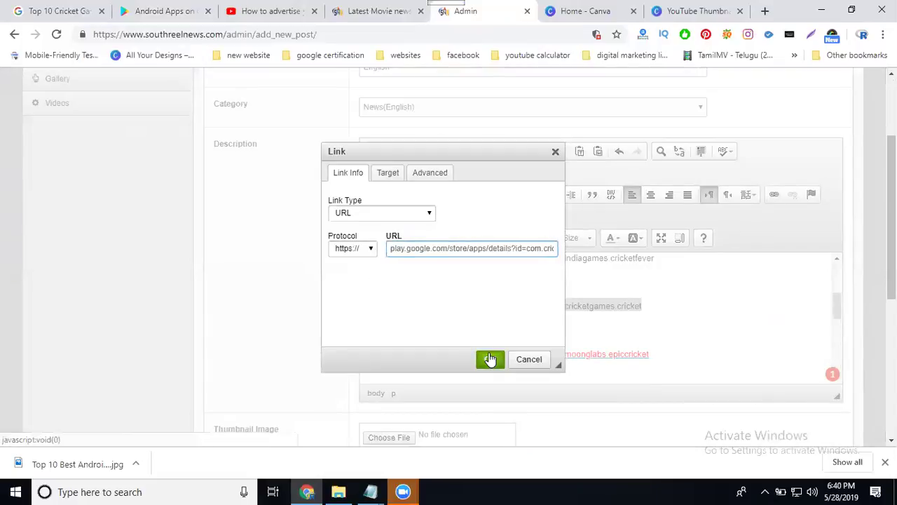
pyautogui.click(490, 359)
pyautogui.click(611, 238)
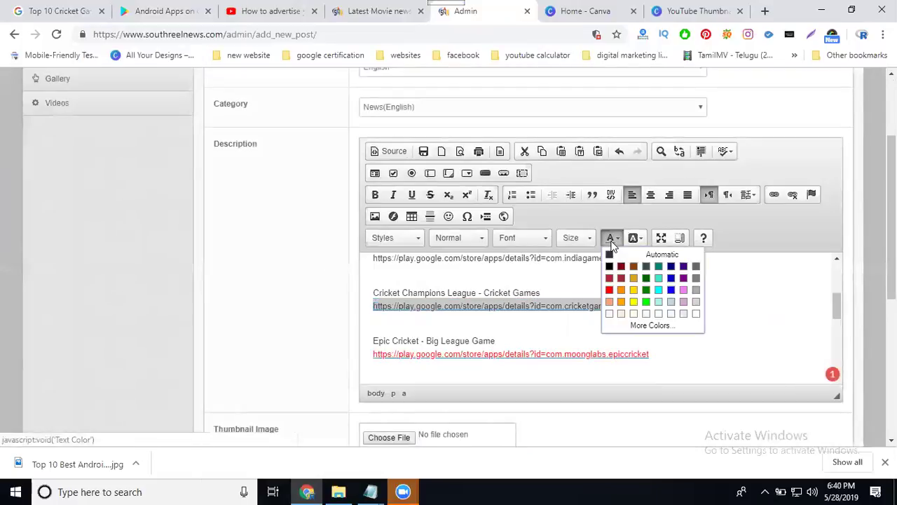
pyautogui.click(611, 291)
pyautogui.click(695, 299)
# - Link the Cricket T20 Fever 3D address and colour it blue
pyautogui.scroll(1, 693, 299)
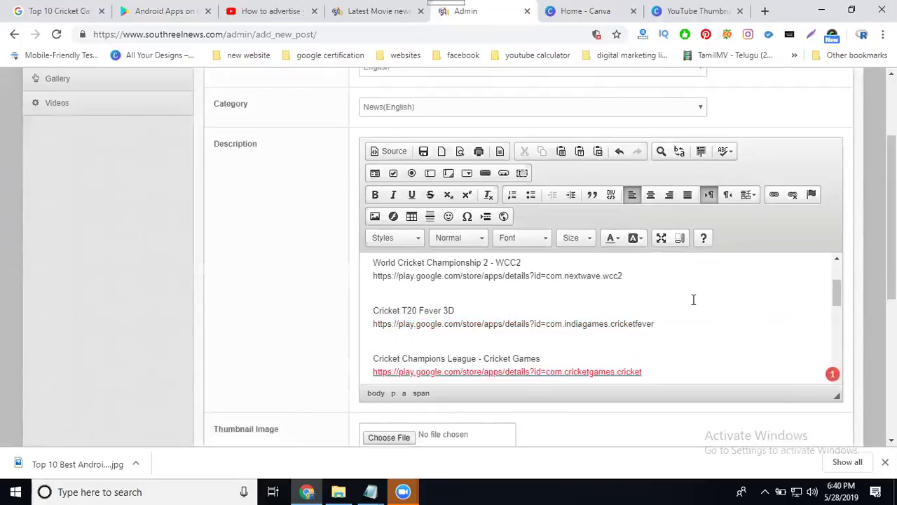
pyautogui.moveTo(678, 321); pyautogui.dragTo(362, 326)
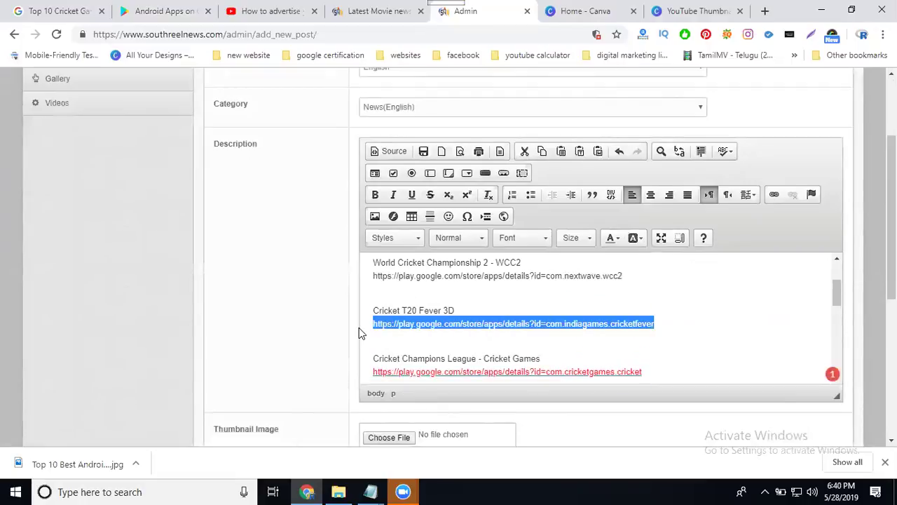
pyautogui.click(771, 196)
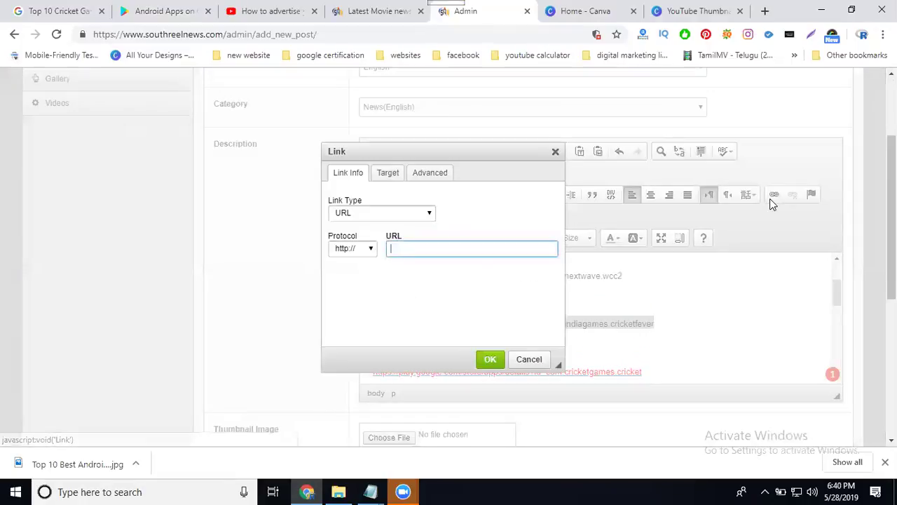
pyautogui.click(490, 359)
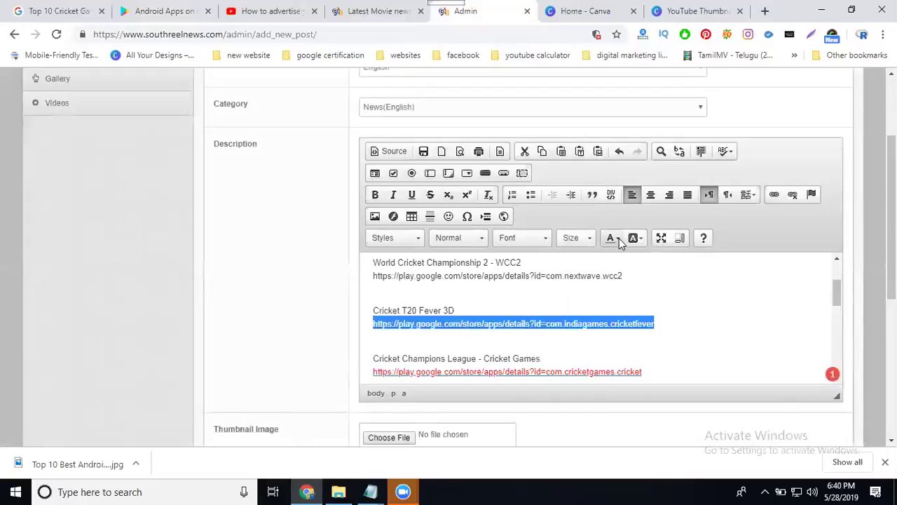
pyautogui.click(618, 237)
pyautogui.click(671, 279)
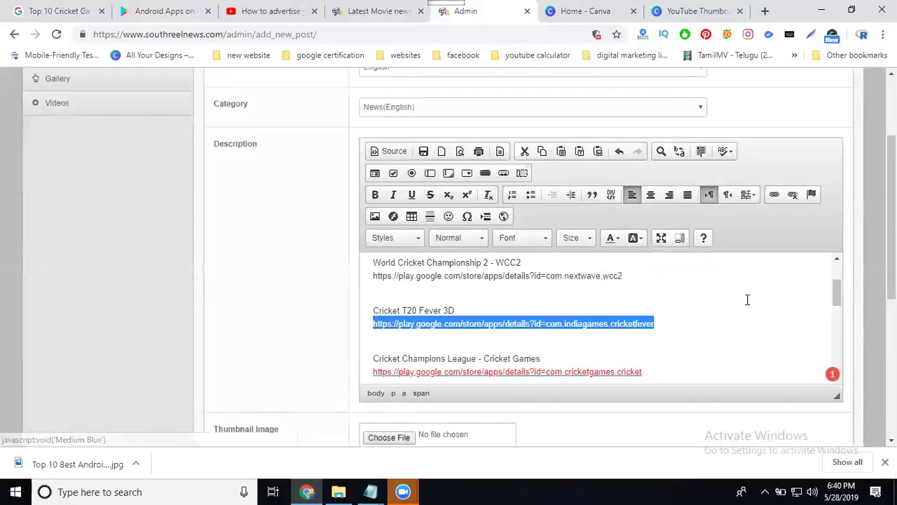
pyautogui.click(702, 306)
# - Link the World Cricket Championship 2 address and colour it blue
pyautogui.scroll(3, 703, 309)
pyautogui.moveTo(659, 349); pyautogui.dragTo(349, 360)
pyautogui.hotkey('ctrl', 'c')
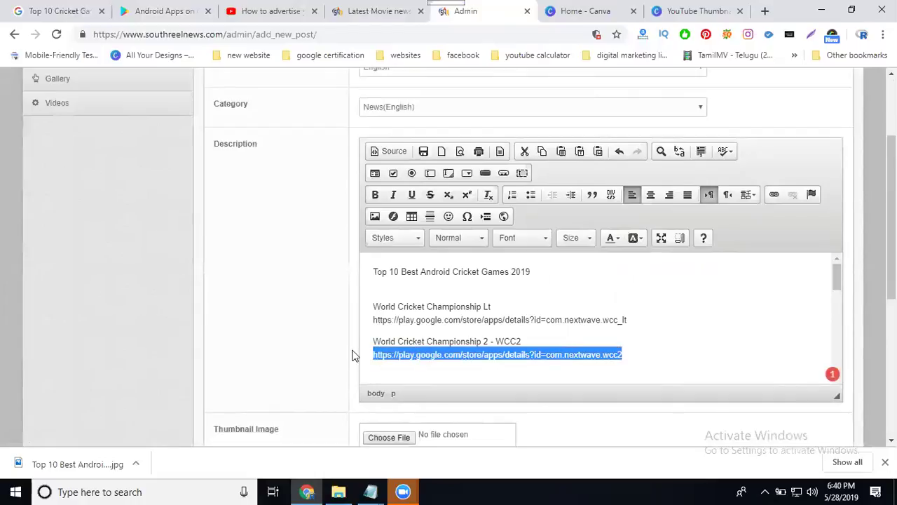
pyautogui.click(774, 196)
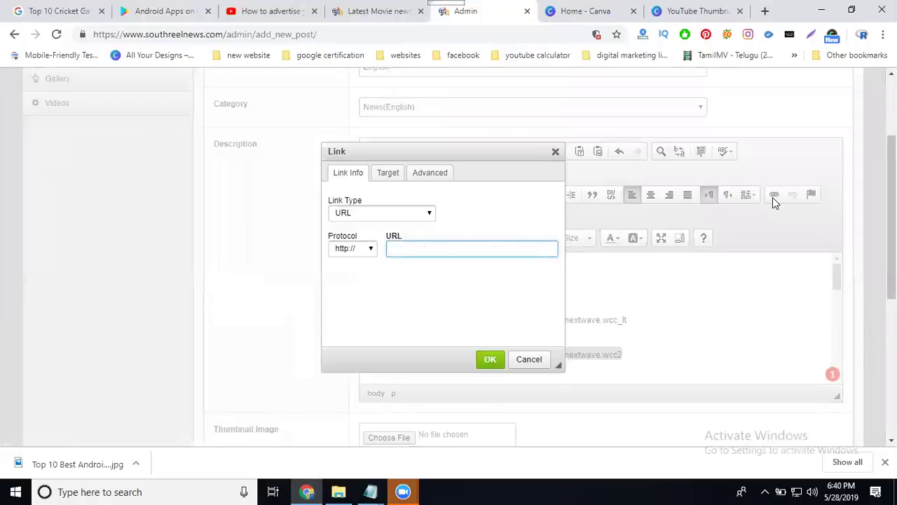
pyautogui.hotkey('ctrl', 'v')
pyautogui.press('Return')
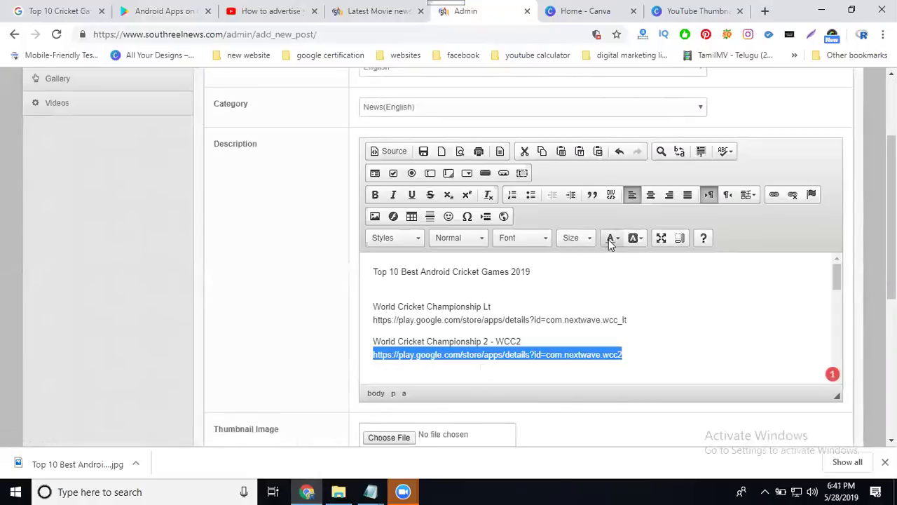
pyautogui.click(610, 238)
pyautogui.click(664, 293)
# - Link the World Cricket Championship Lt address in medium blue, then scroll down the form
pyautogui.moveTo(657, 320); pyautogui.dragTo(338, 319)
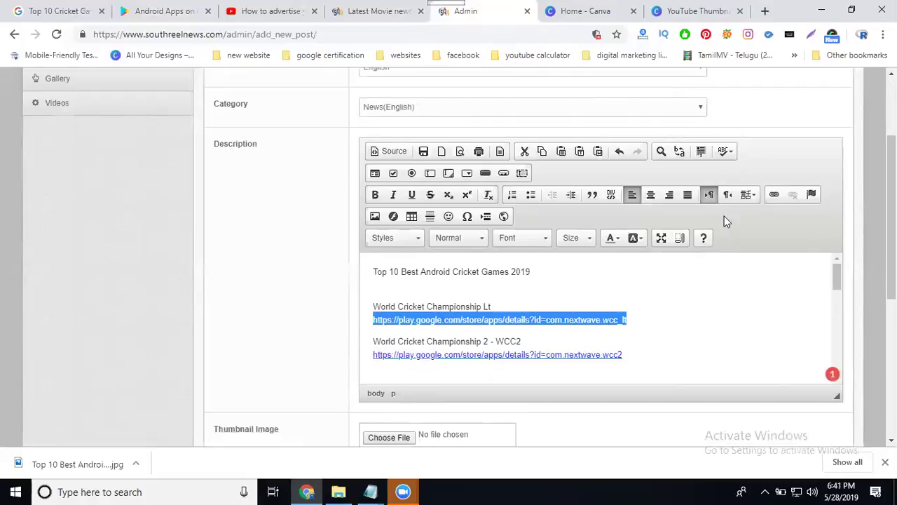
pyautogui.click(773, 195)
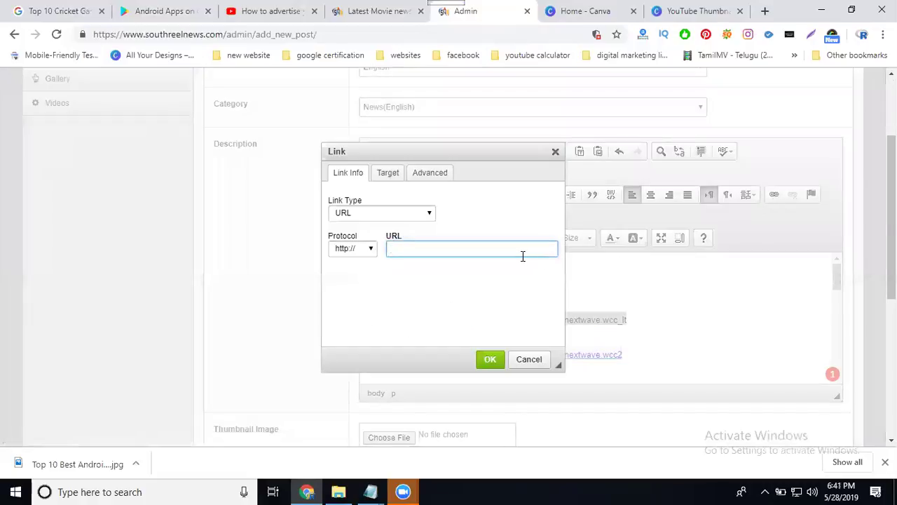
pyautogui.hotkey('ctrl', 'v')
pyautogui.click(490, 359)
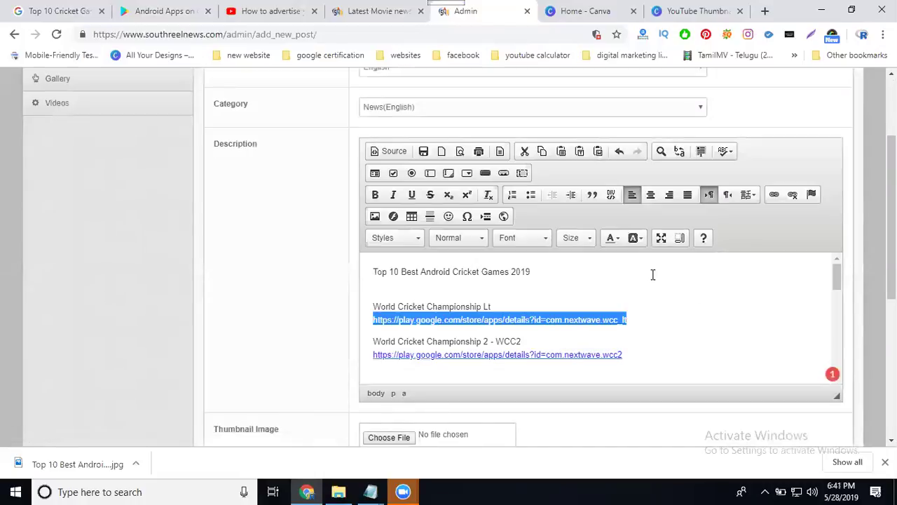
pyautogui.click(611, 239)
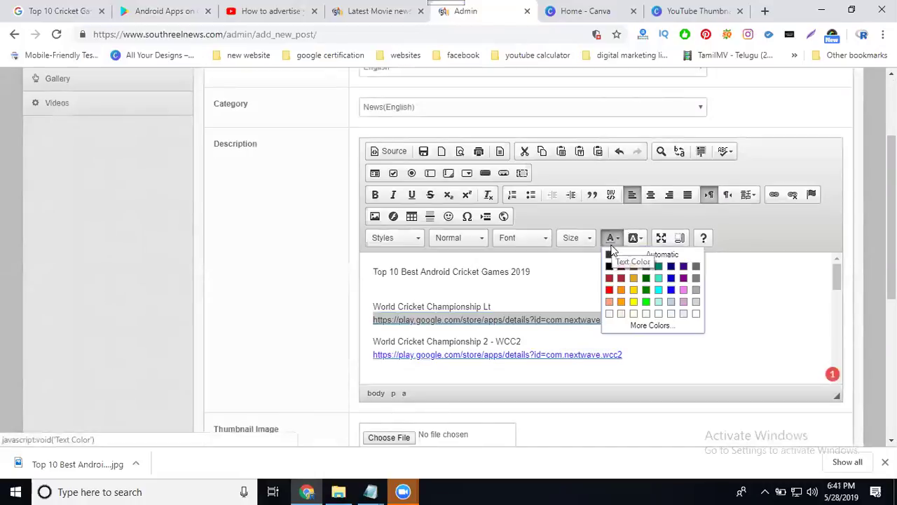
pyautogui.click(671, 282)
pyautogui.click(655, 323)
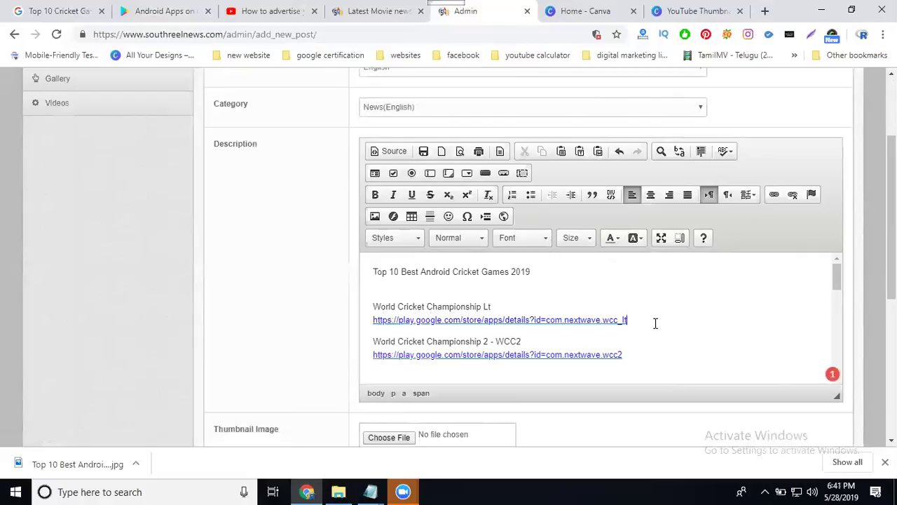
pyautogui.press('Return')
pyautogui.scroll(-2, 656, 322)
pyautogui.scroll(-1, 638, 315)
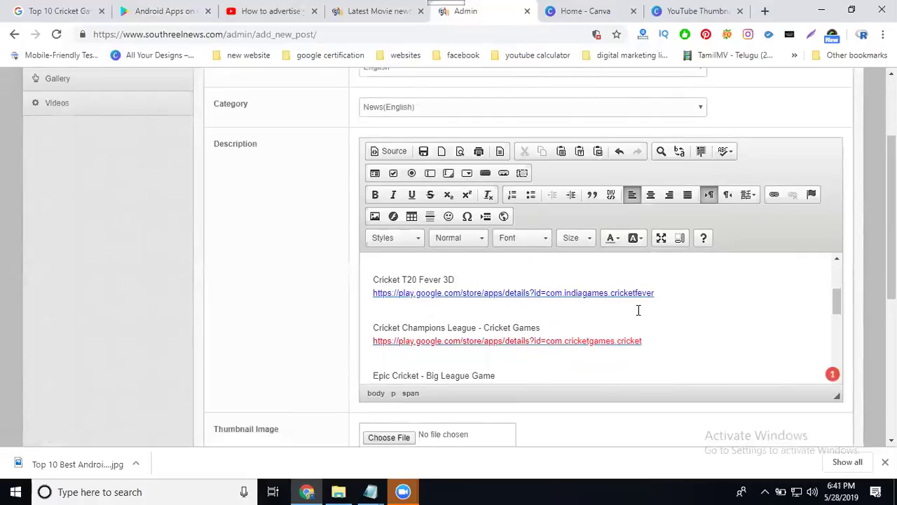
pyautogui.scroll(-2, 636, 316)
pyautogui.scroll(-2, 636, 323)
pyautogui.scroll(-1, 636, 323)
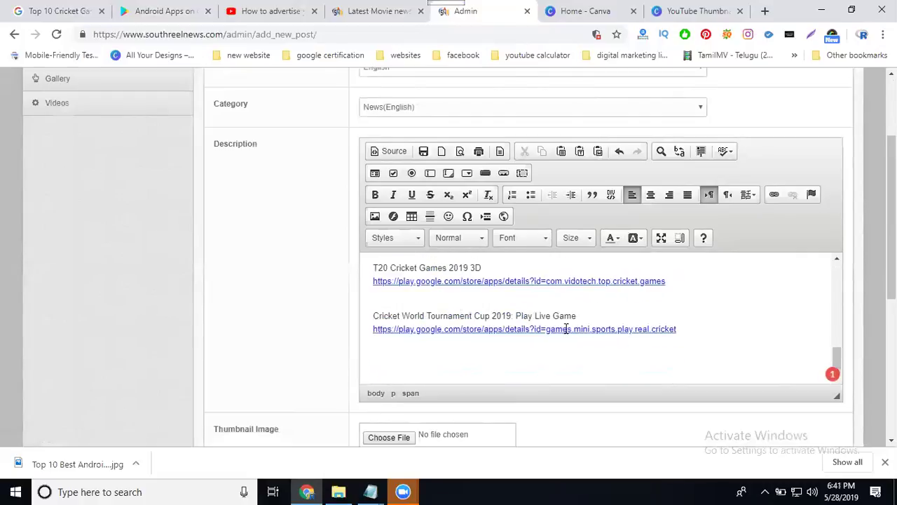
pyautogui.scroll(-3, 294, 327)
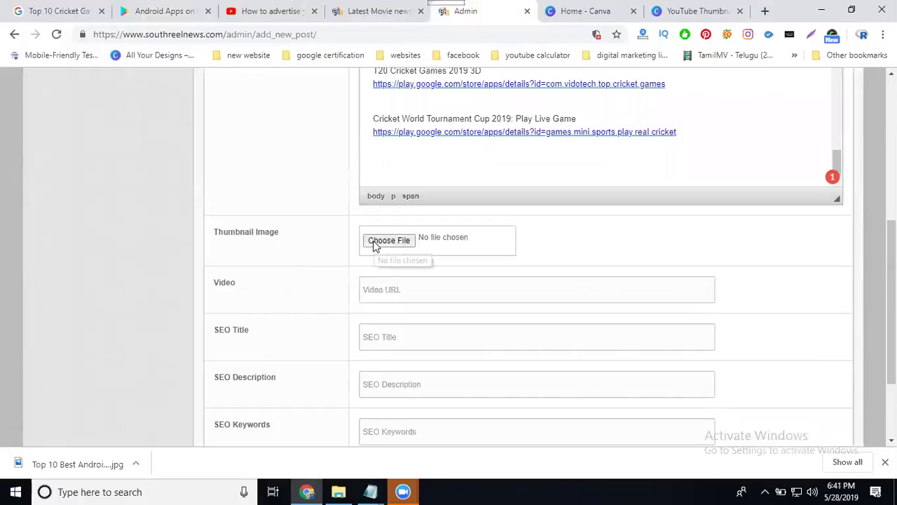
# - Open the thumbnail file picker and browse the Downloads folder for the image
pyautogui.click(374, 242)
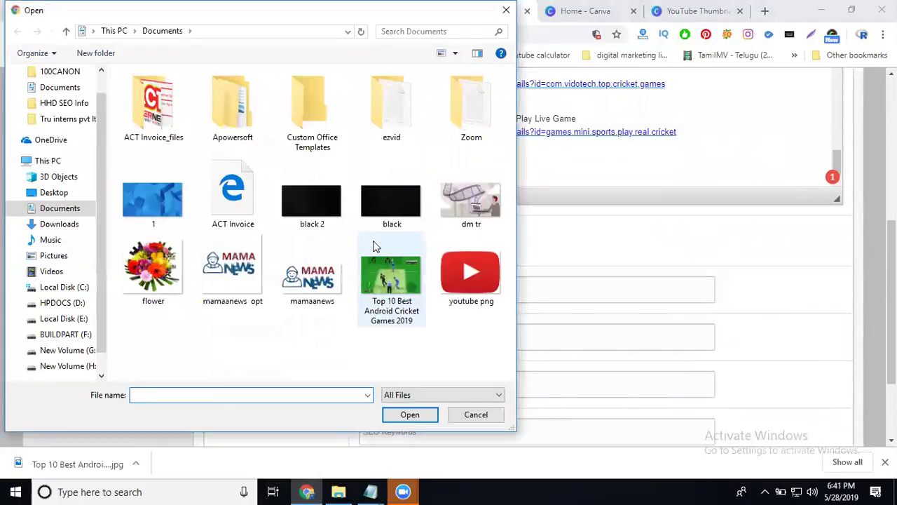
pyautogui.click(56, 222)
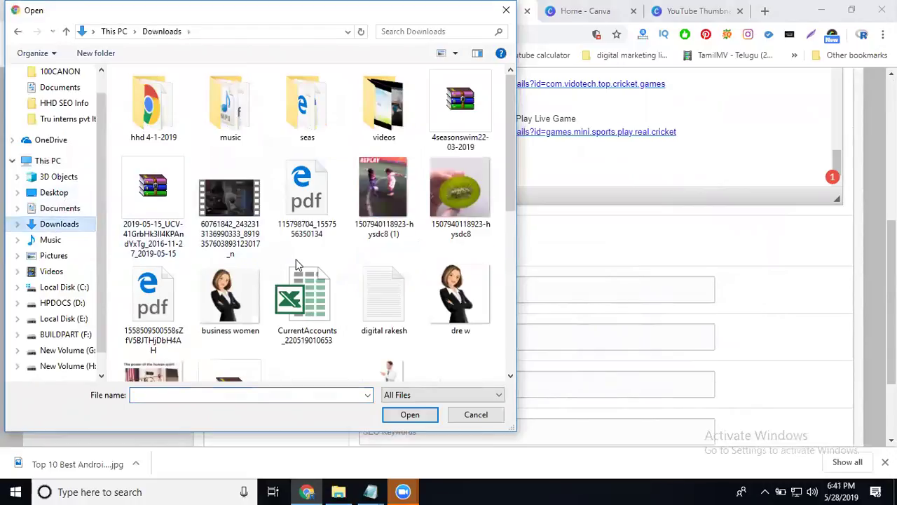
pyautogui.scroll(-5, 296, 259)
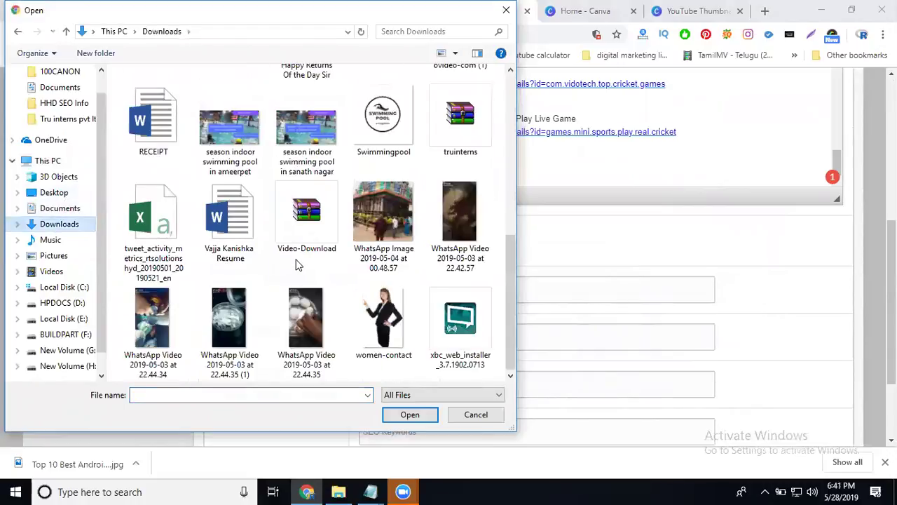
pyautogui.scroll(3, 296, 265)
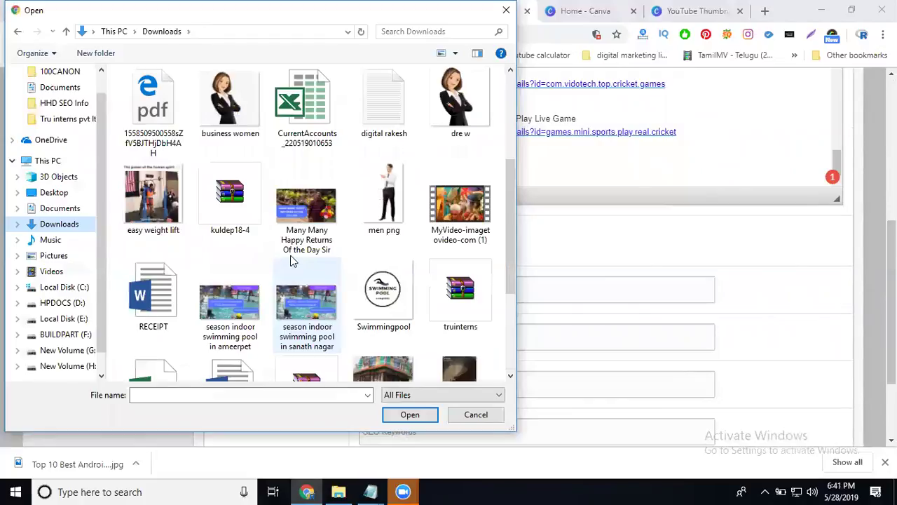
pyautogui.scroll(-3, 242, 216)
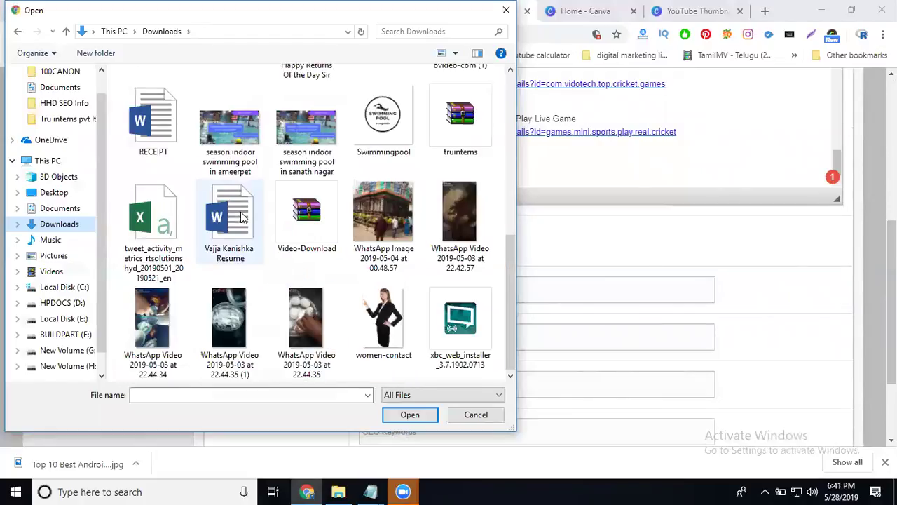
pyautogui.scroll(10, 246, 218)
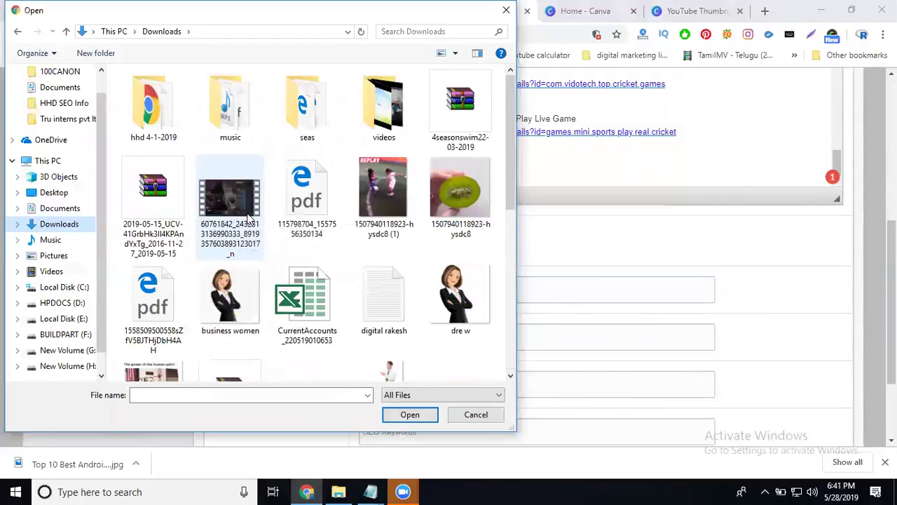
# - Close the picker and download the Canva cricket thumbnail as a JPG, retrying failed downloads
pyautogui.click(506, 10)
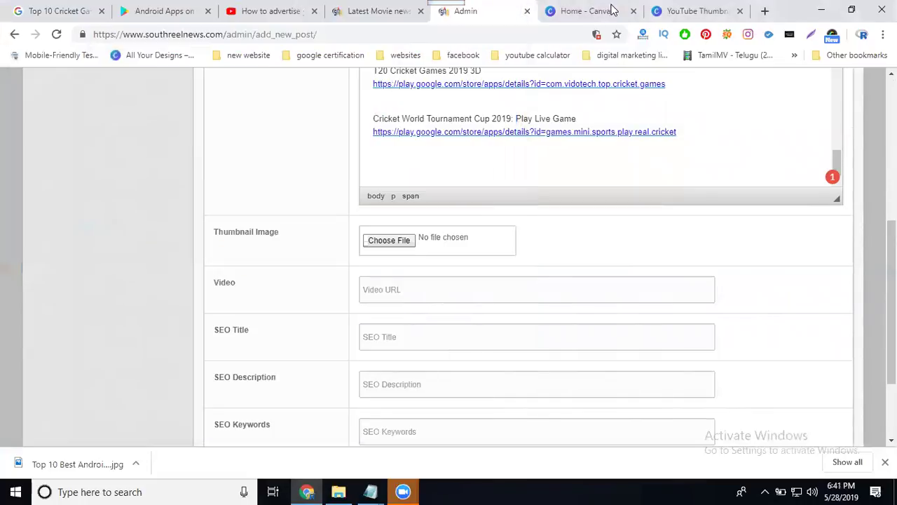
pyautogui.click(678, 13)
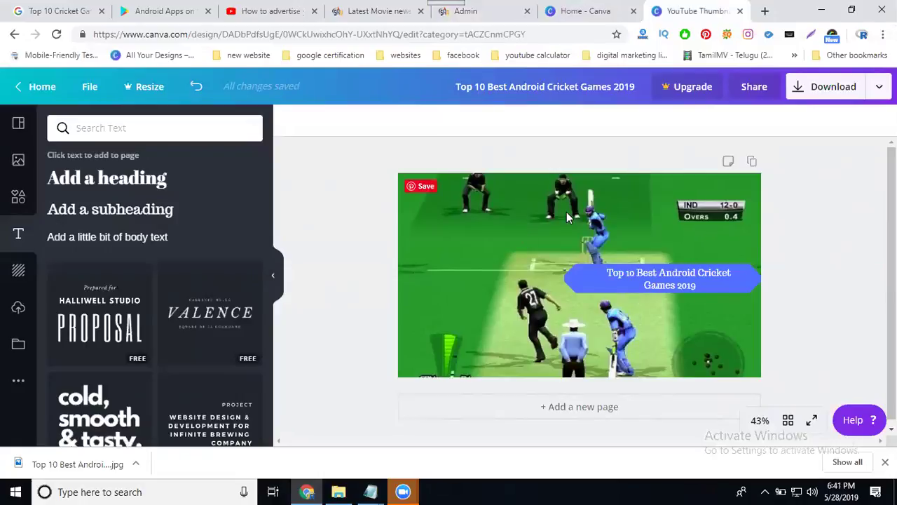
pyautogui.click(809, 90)
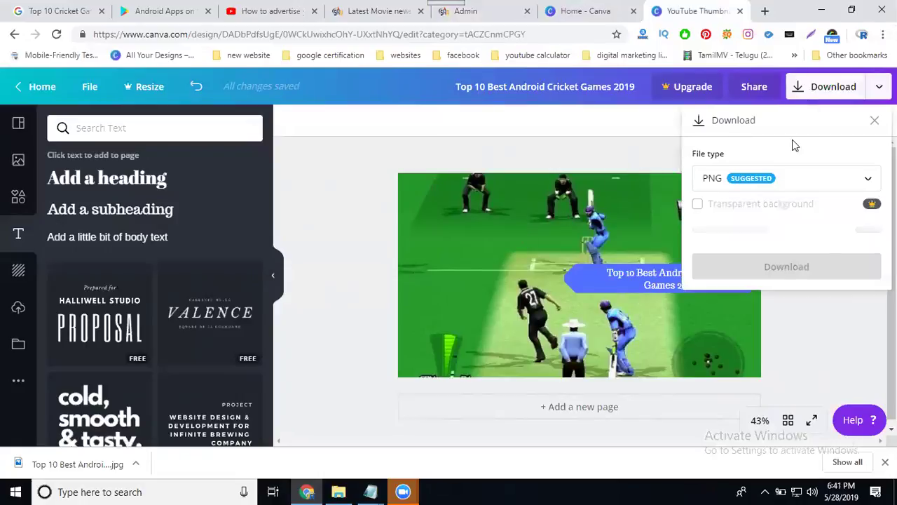
pyautogui.click(771, 178)
pyautogui.click(746, 230)
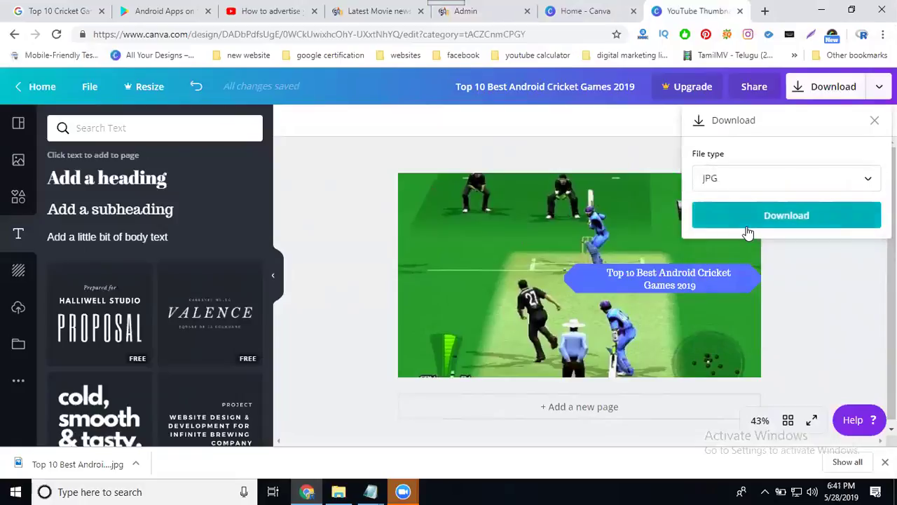
pyautogui.click(747, 226)
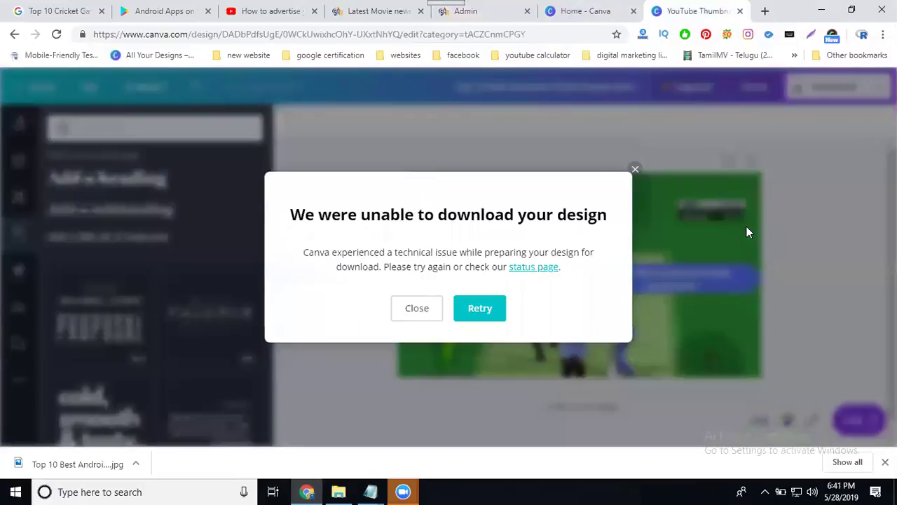
pyautogui.click(470, 307)
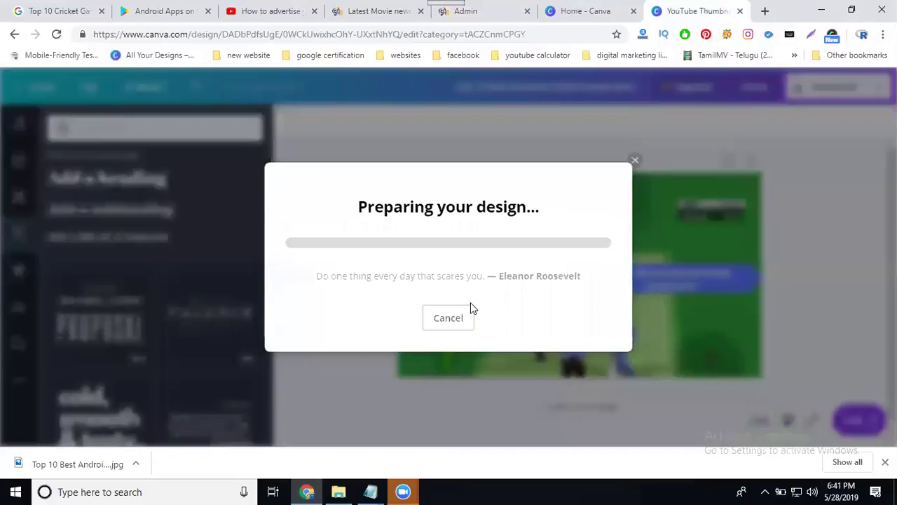
pyautogui.click(471, 308)
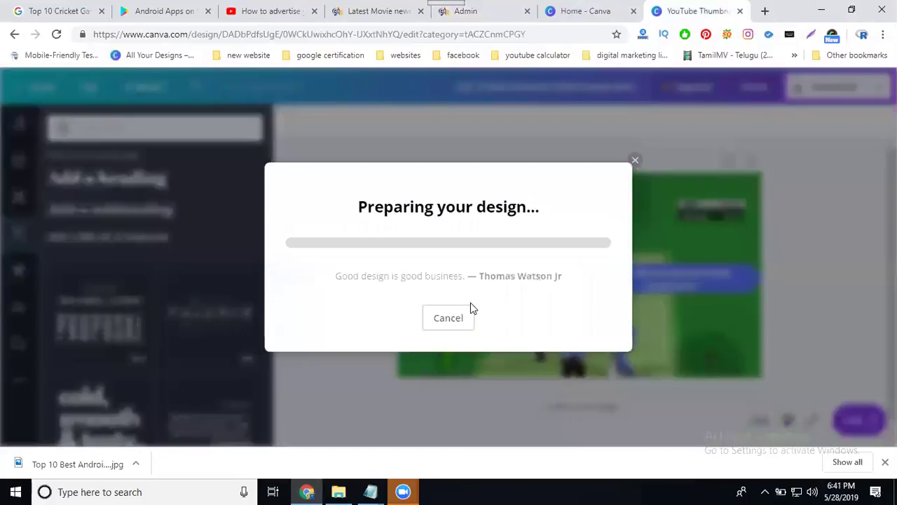
pyautogui.click(471, 307)
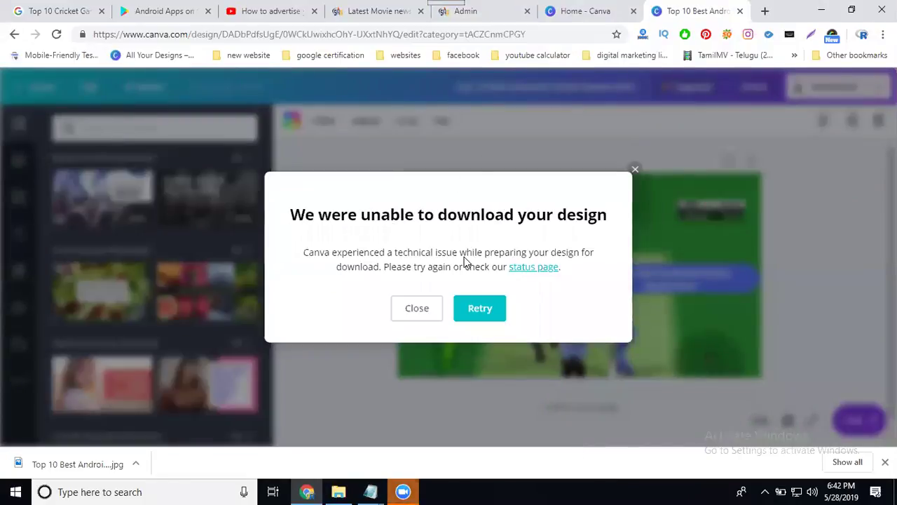
pyautogui.click(482, 16)
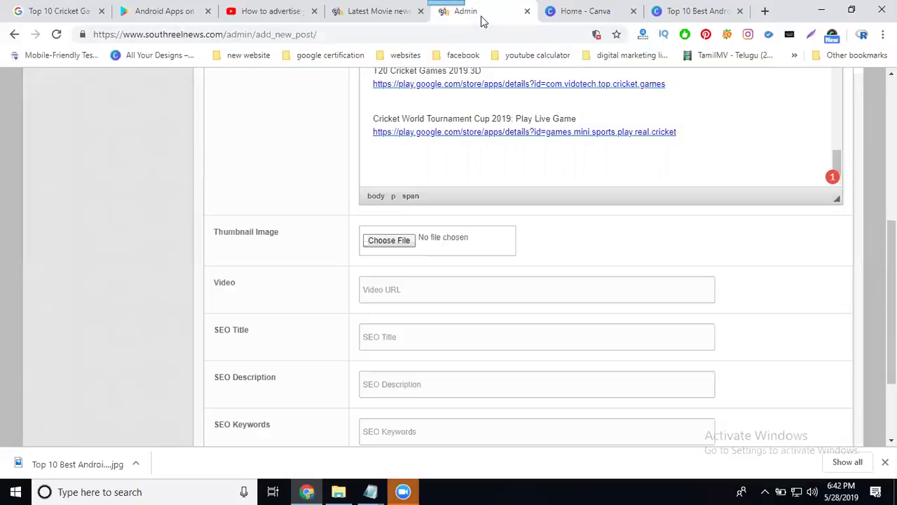
# - Attach the 'Top 10 Best Android Cricket Games 2019' JPG as the post thumbnail
pyautogui.click(399, 239)
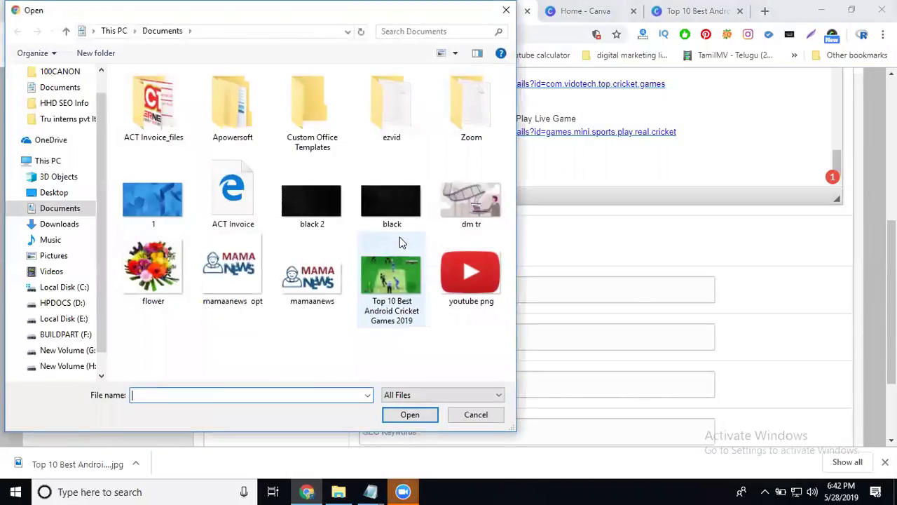
pyautogui.click(383, 301)
pyautogui.doubleClick(383, 302)
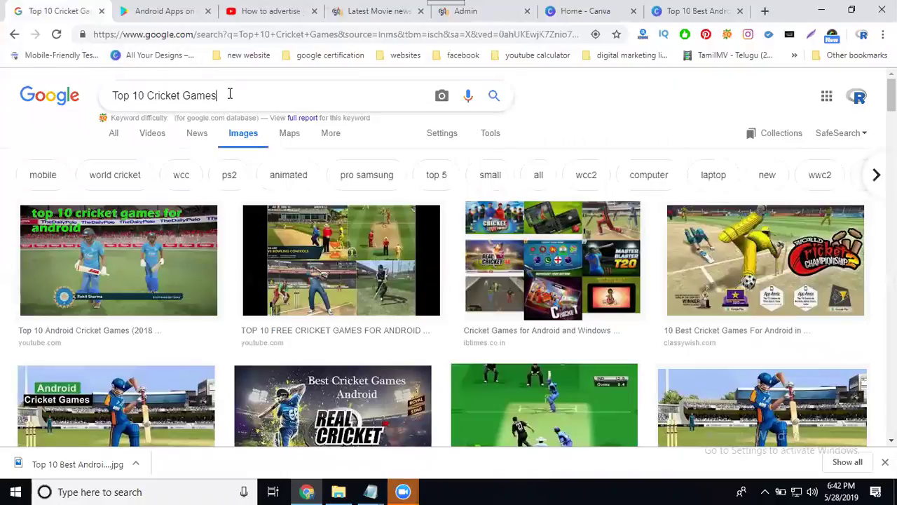
# - Search videos for 'Top 10 Cricket Games 2019' and copy the second result's YouTube link
pyautogui.write('2019')
pyautogui.press('Return')
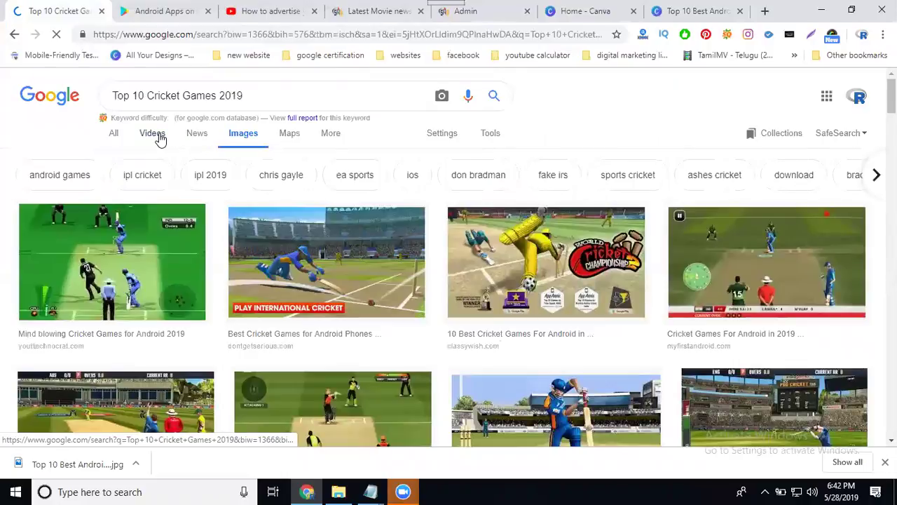
pyautogui.click(157, 136)
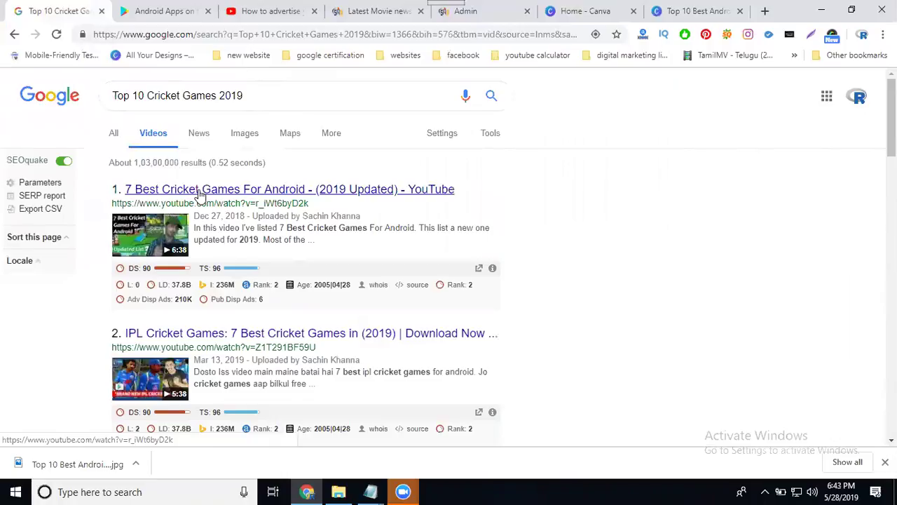
pyautogui.click(229, 334)
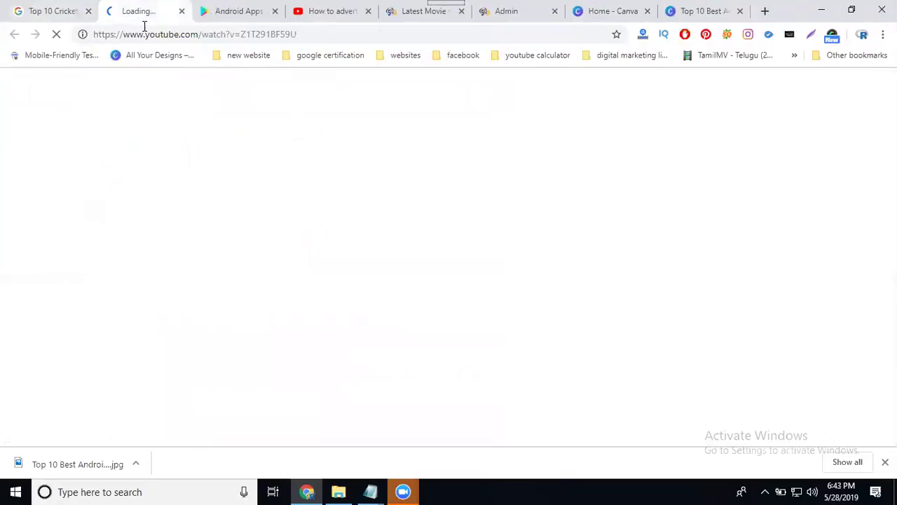
pyautogui.click(144, 35)
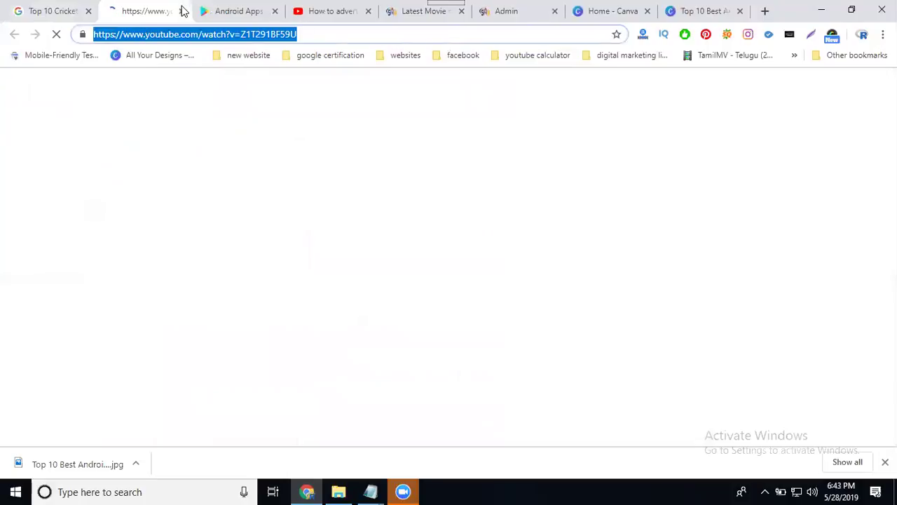
pyautogui.click(182, 12)
# - Paste the copied YouTube link into the post's Video field
pyautogui.click(438, 11)
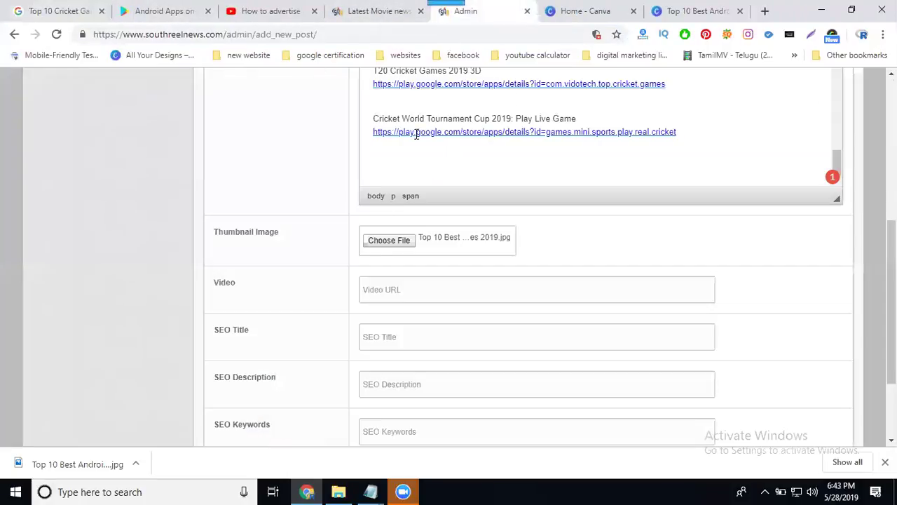
pyautogui.click(386, 289)
pyautogui.write('https://www.youtube.com/watch?v=Z1T291BF59U')
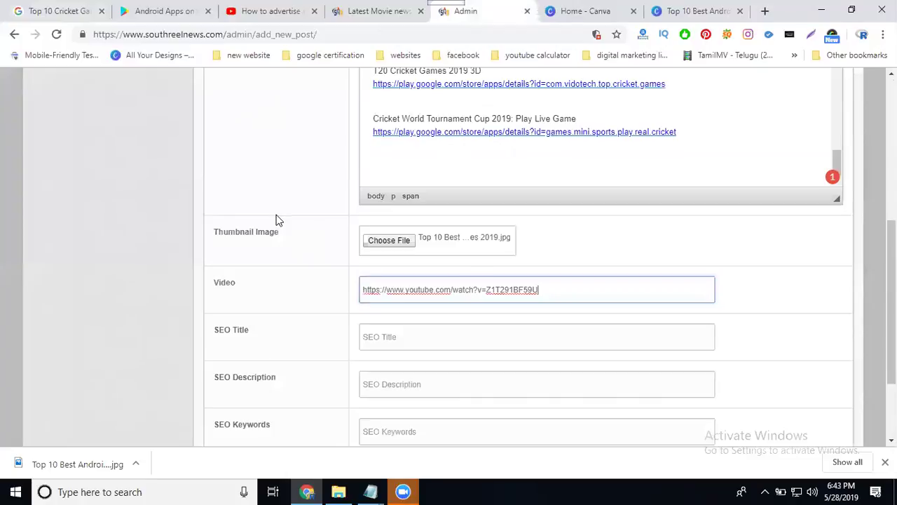
pyautogui.scroll(4, 401, 194)
# - Copy the post title into the SEO Title, SEO Description and SEO Keywords fields
pyautogui.tripleClick(411, 89)
pyautogui.hotkey('ctrl', 'c')
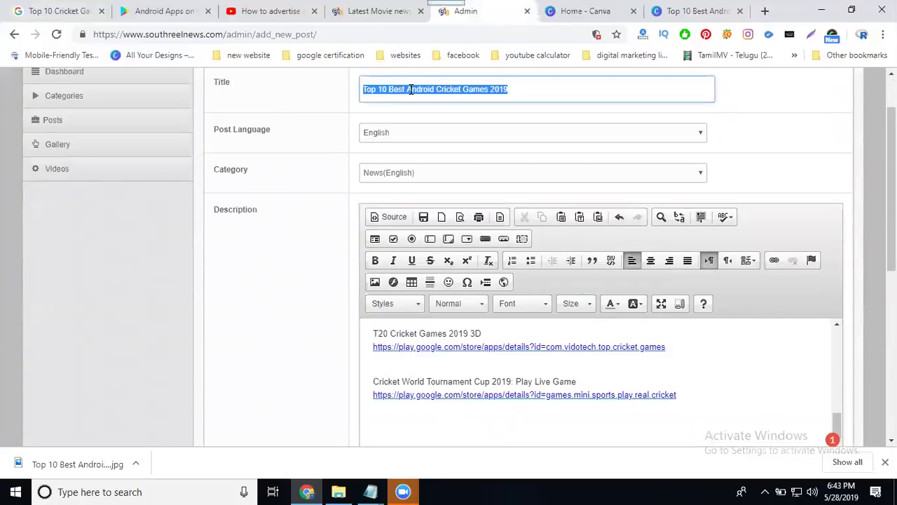
pyautogui.scroll(-4, 358, 203)
pyautogui.click(401, 270)
pyautogui.hotkey('ctrl', 'v')
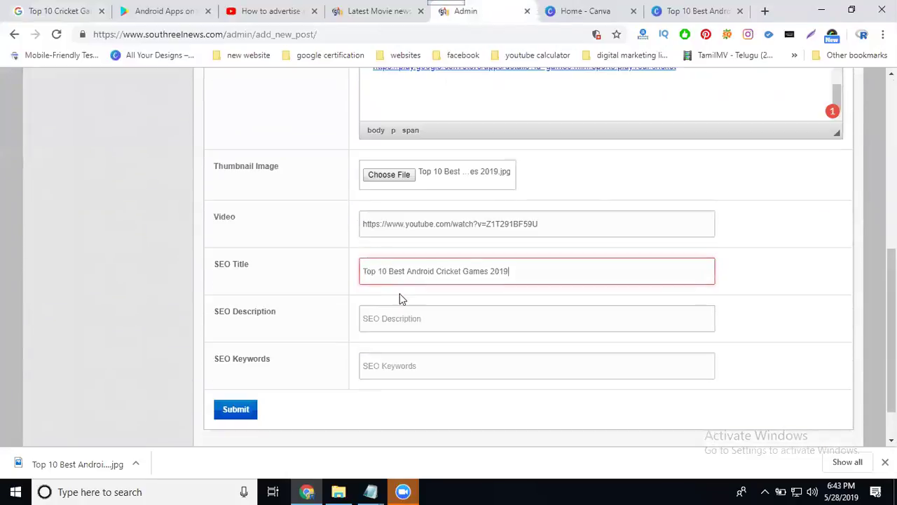
pyautogui.click(400, 316)
pyautogui.hotkey('ctrl', 'v')
pyautogui.click(396, 368)
pyautogui.hotkey('ctrl', 'v')
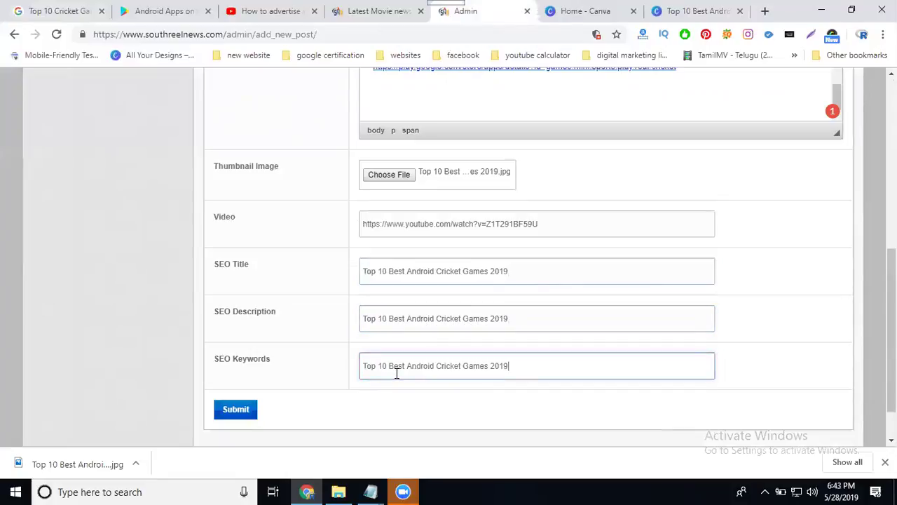
pyautogui.scroll(3, 370, 352)
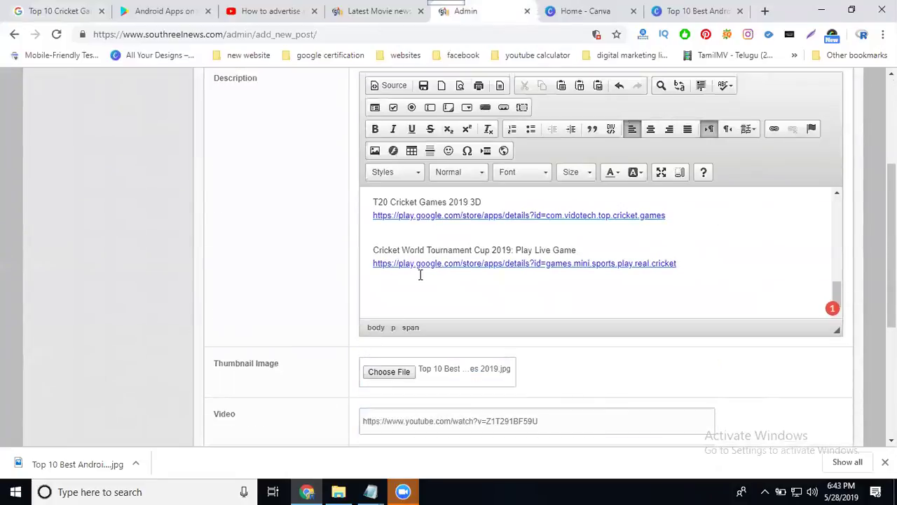
pyautogui.scroll(-2, 421, 266)
pyautogui.scroll(1, 427, 253)
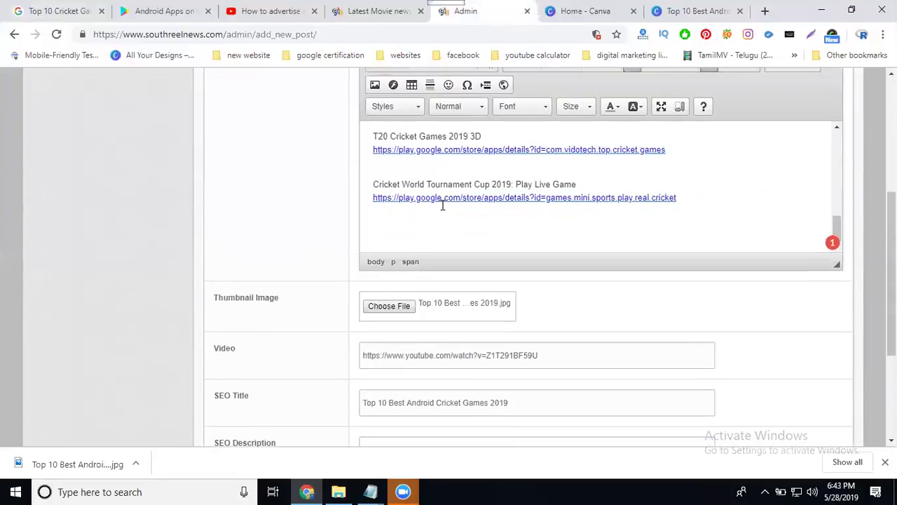
pyautogui.click(443, 209)
pyautogui.scroll(5, 483, 210)
# - Cancel the thumbnail file picker in Downloads so no file is attached, then switch to Canva
pyautogui.scroll(5, 522, 206)
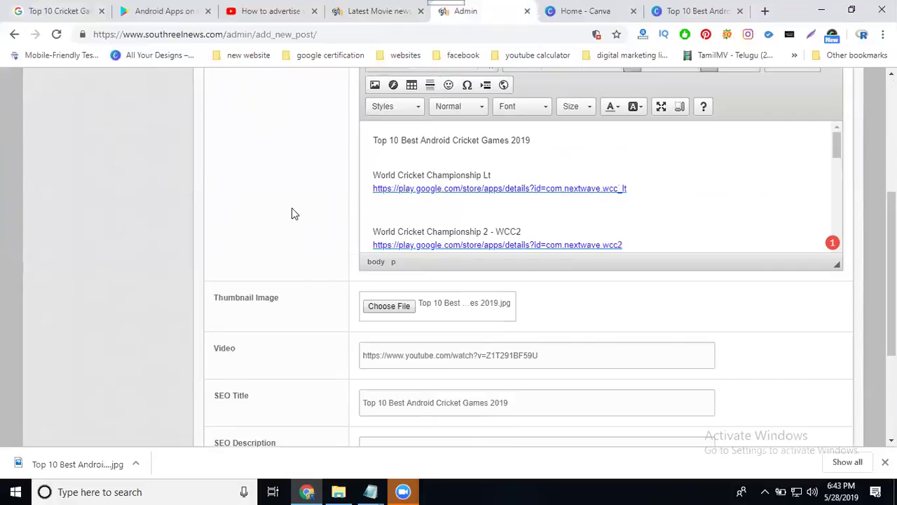
pyautogui.tripleClick(424, 138)
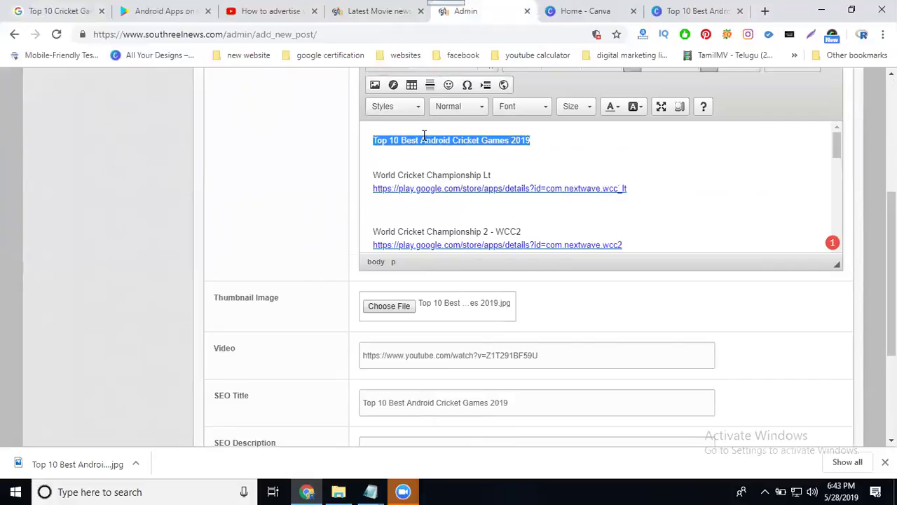
pyautogui.click(388, 305)
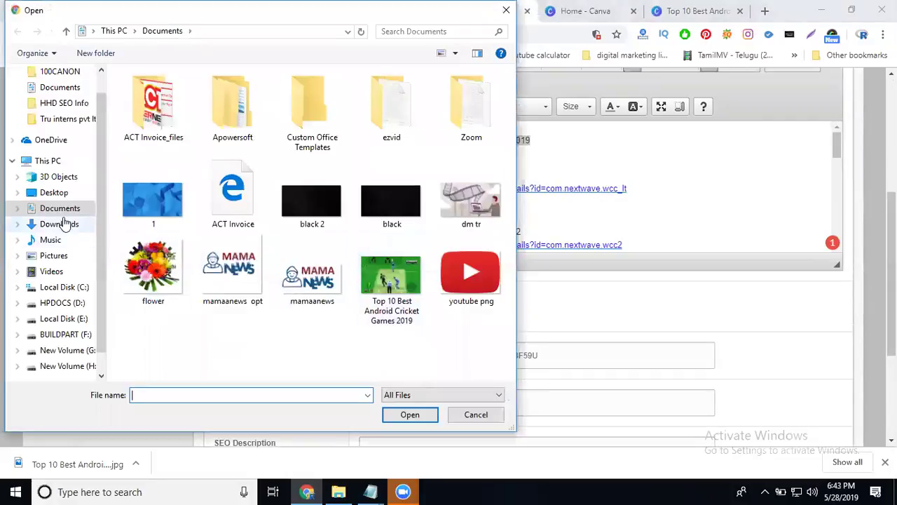
pyautogui.click(59, 226)
pyautogui.scroll(-10, 378, 242)
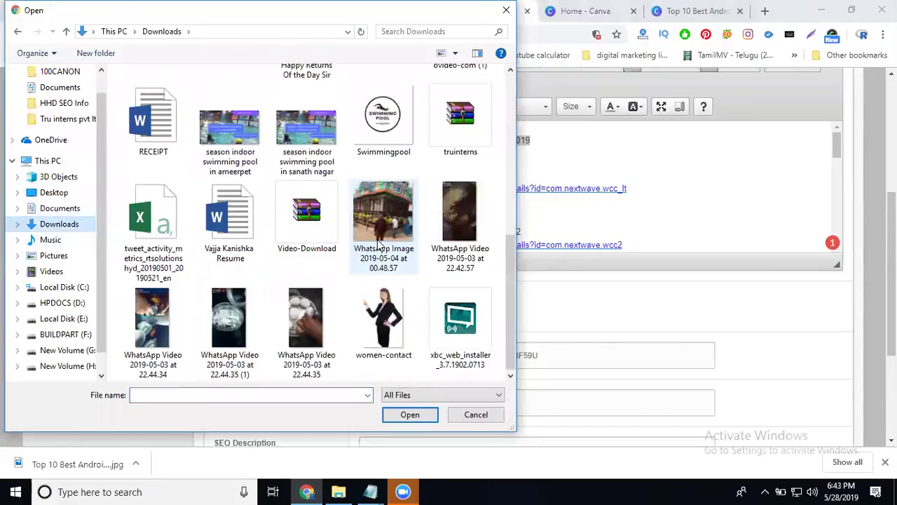
pyautogui.scroll(3, 393, 239)
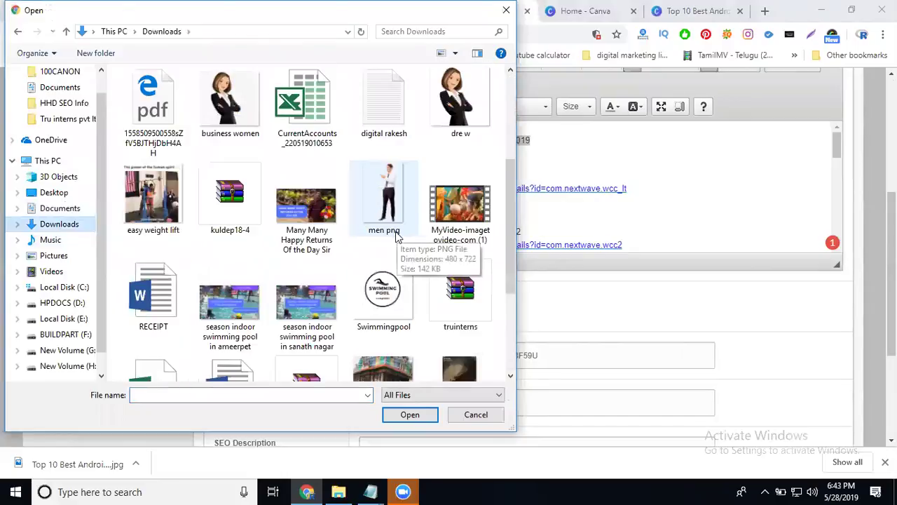
pyautogui.scroll(-3, 396, 238)
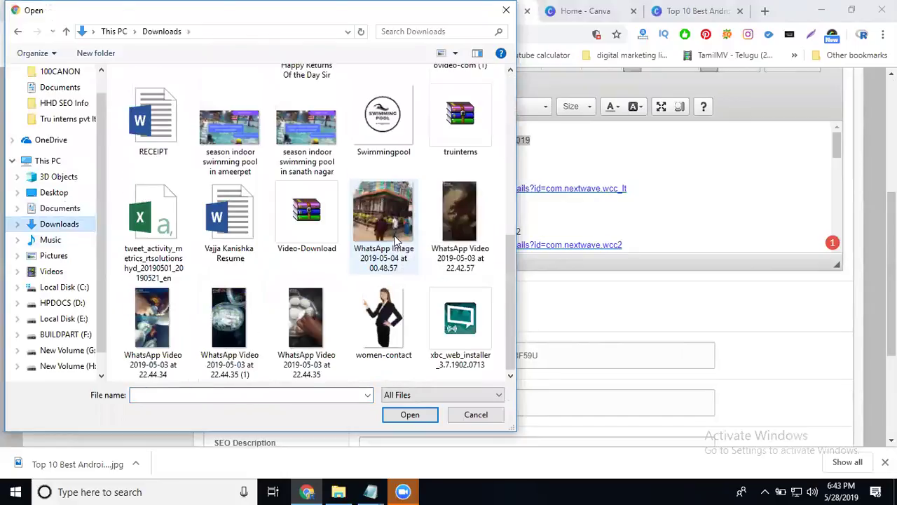
pyautogui.click(476, 414)
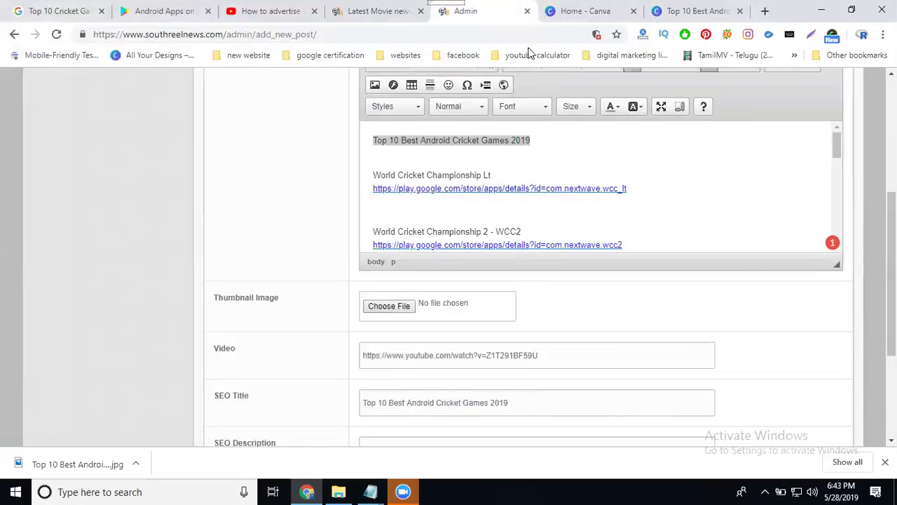
pyautogui.click(694, 11)
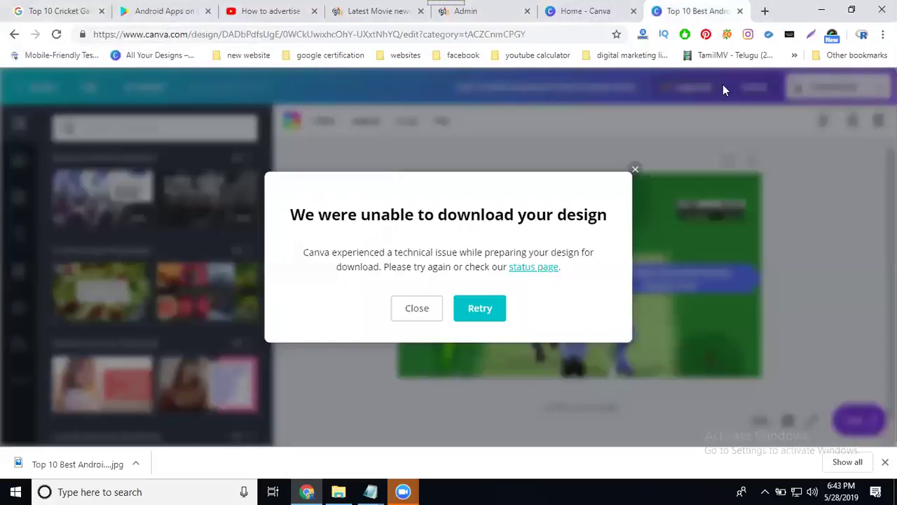
# - Retry the failed Canva design download
pyautogui.click(468, 316)
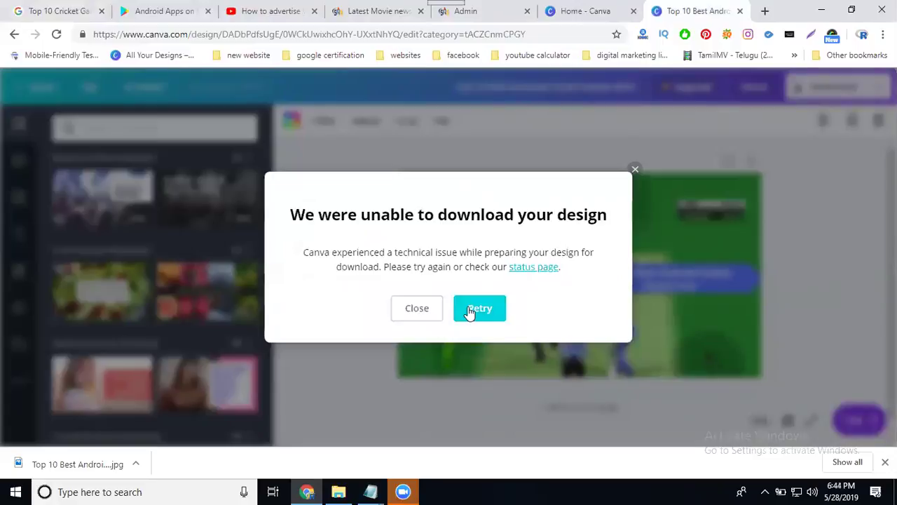
# - Attach the 'Top 10 Best Android Cricket Games 2019' image as thumbnail and submit the post
pyautogui.click(452, 14)
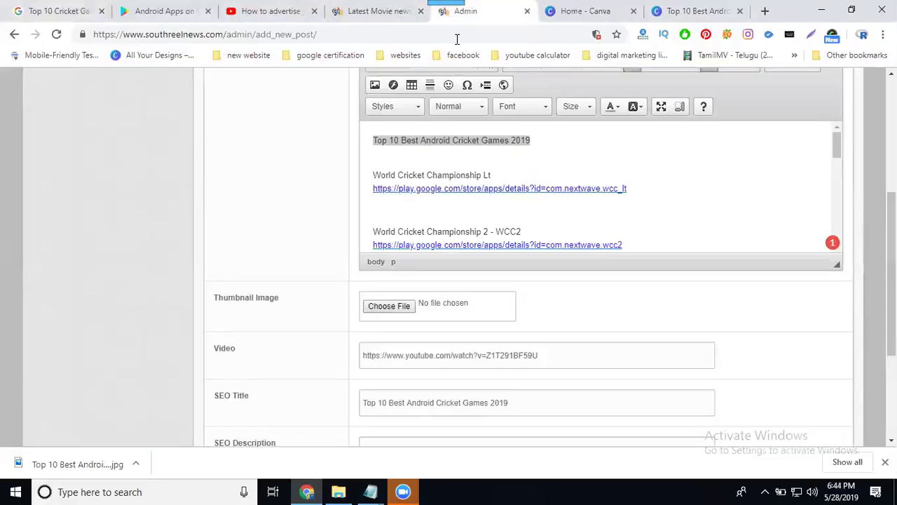
pyautogui.click(390, 309)
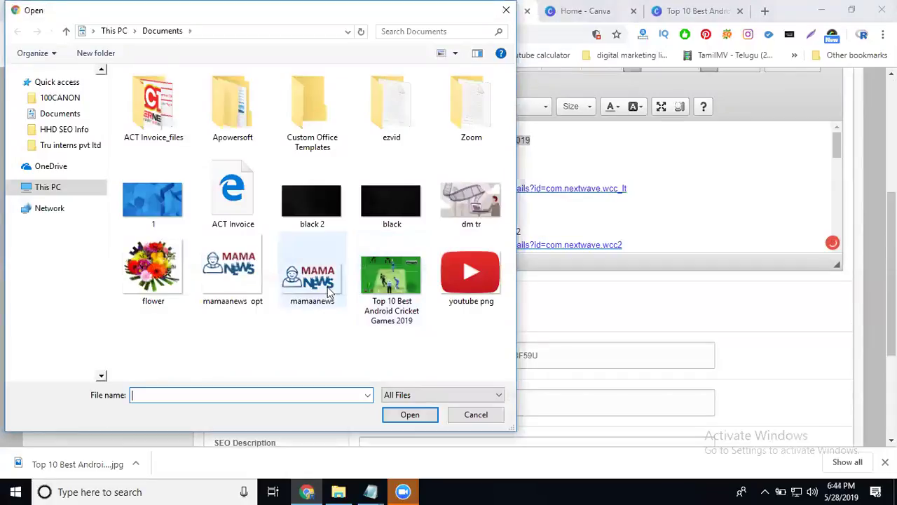
pyautogui.doubleClick(391, 280)
pyautogui.scroll(-3, 274, 329)
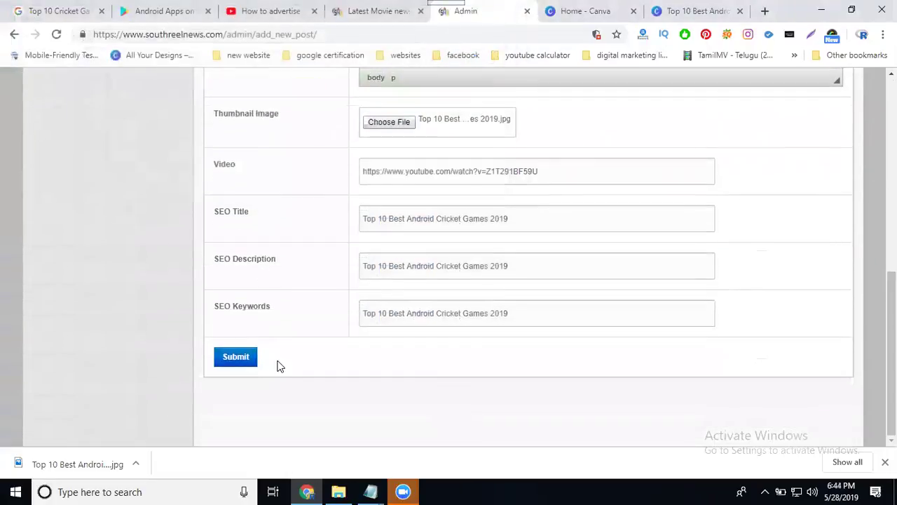
pyautogui.click(245, 360)
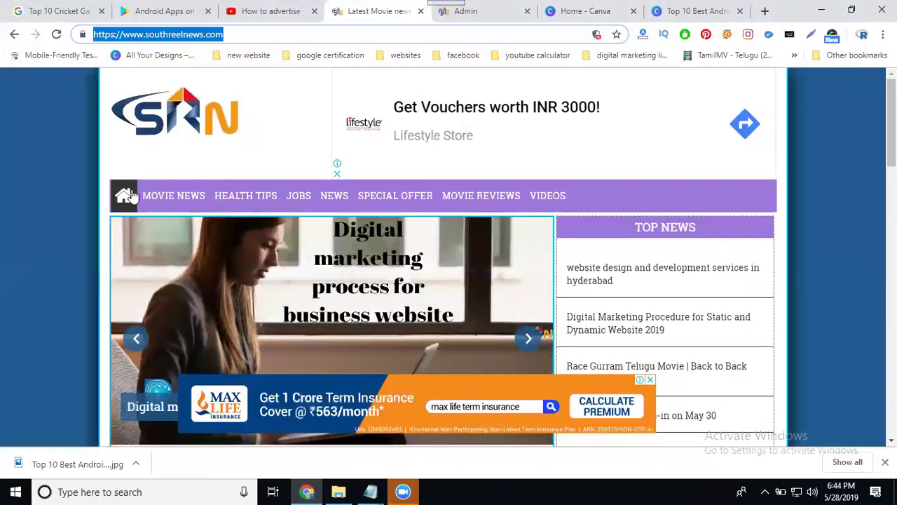
# - Reload the homepage and open the published cricket games article
pyautogui.click(127, 196)
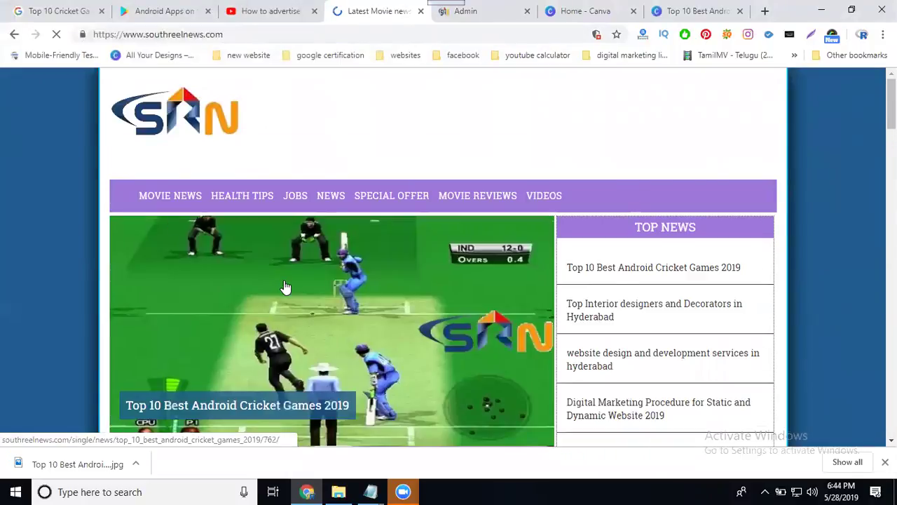
pyautogui.click(286, 288)
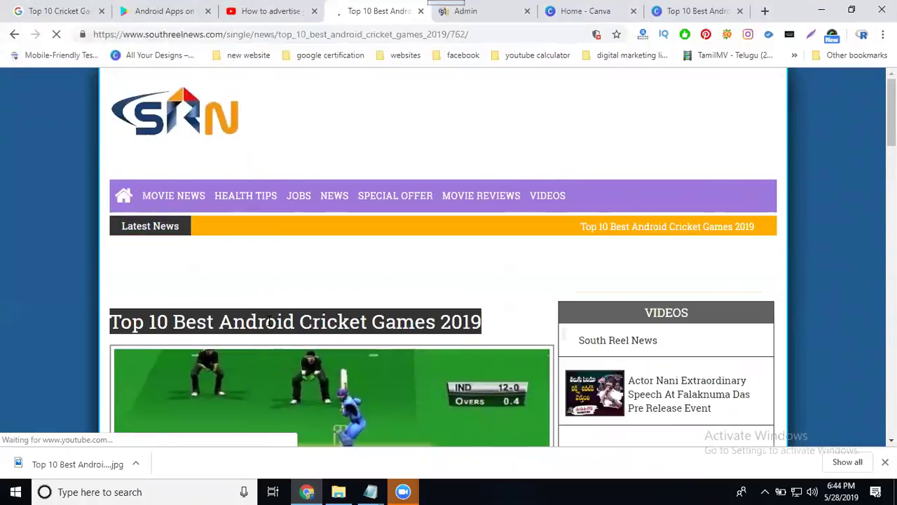
pyautogui.scroll(-3, 114, 243)
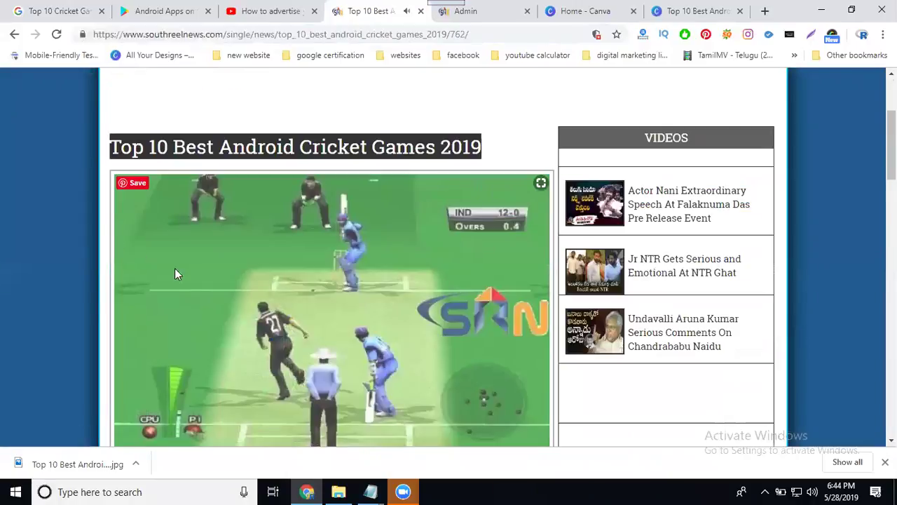
pyautogui.scroll(-7, 189, 272)
pyautogui.scroll(-5, 195, 270)
pyautogui.scroll(-2, 206, 263)
pyautogui.scroll(-3, 206, 263)
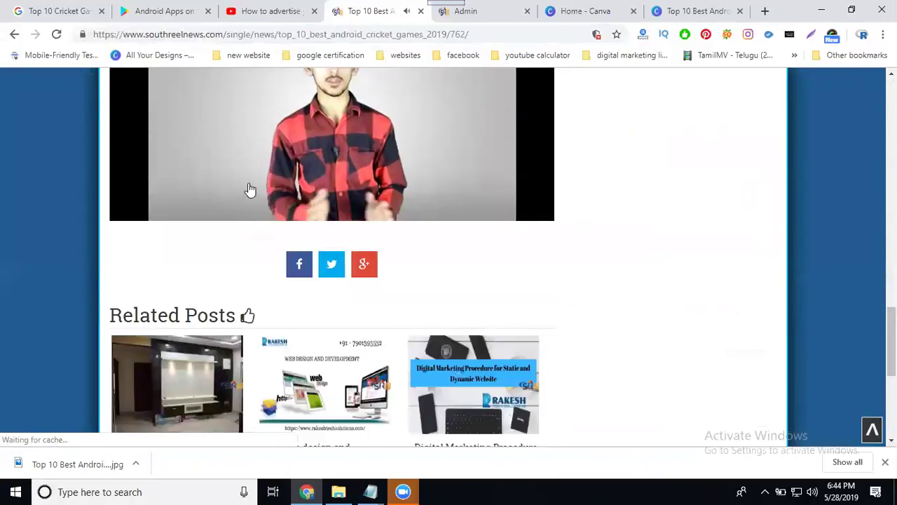
pyautogui.scroll(1, 211, 259)
# - Pause and mute the embedded YouTube video, then share the article on Facebook
pyautogui.click(221, 253)
pyautogui.click(160, 264)
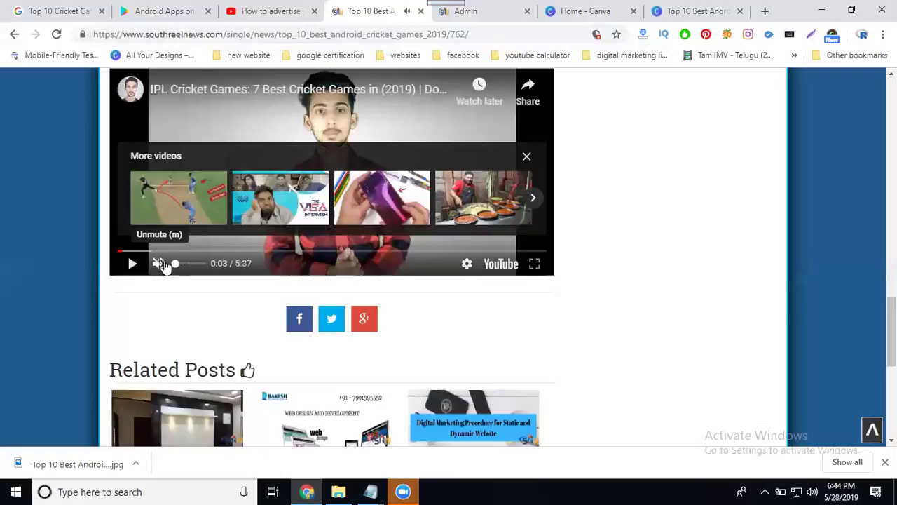
pyautogui.click(303, 320)
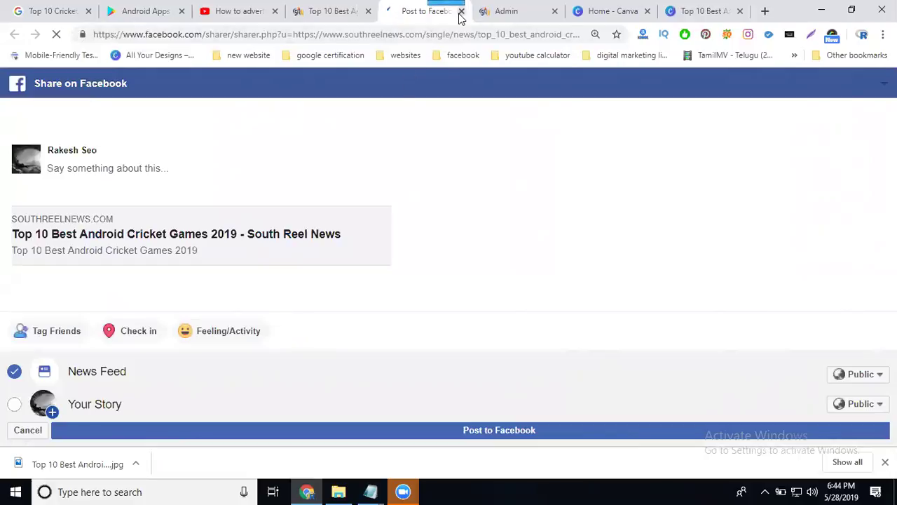
# - Restart the Facebook share and paste the article title into the message
pyautogui.hotkey('ctrl', 'w')
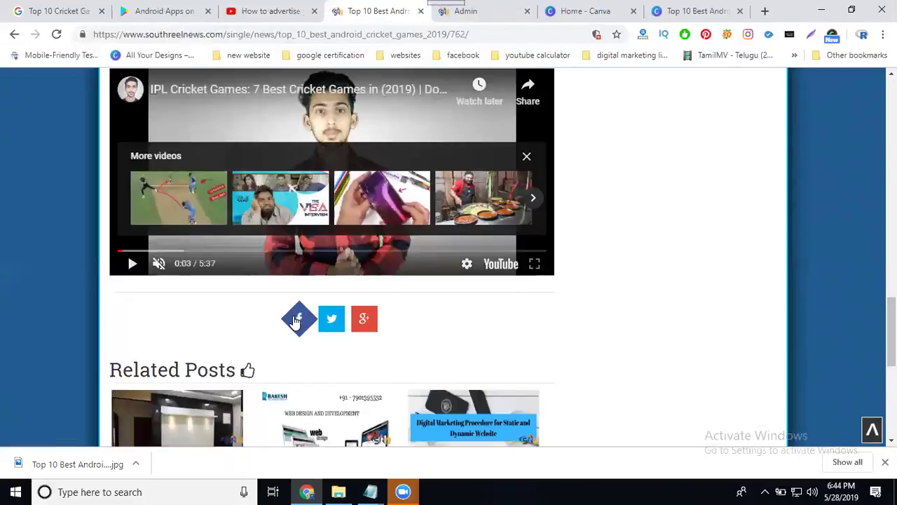
pyautogui.click(295, 317)
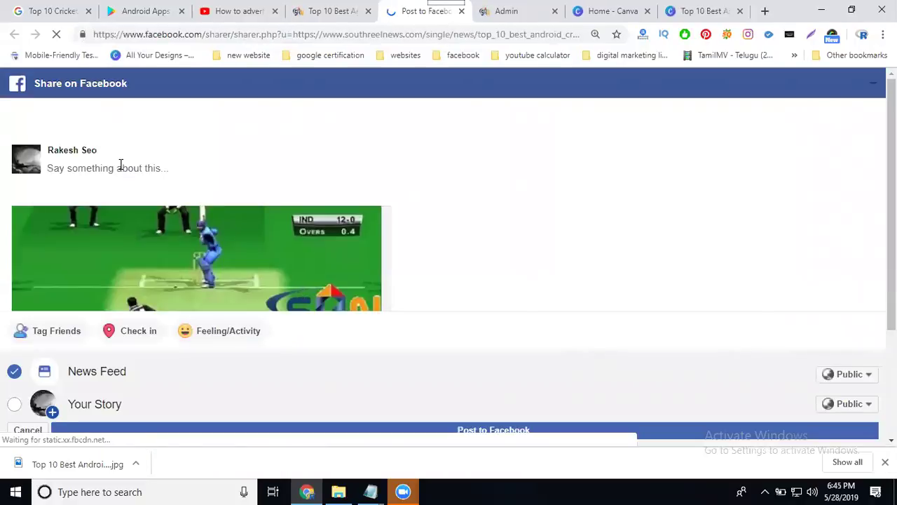
pyautogui.click(121, 165)
pyautogui.write('Top 10 Best Android Cricket Games 2019')
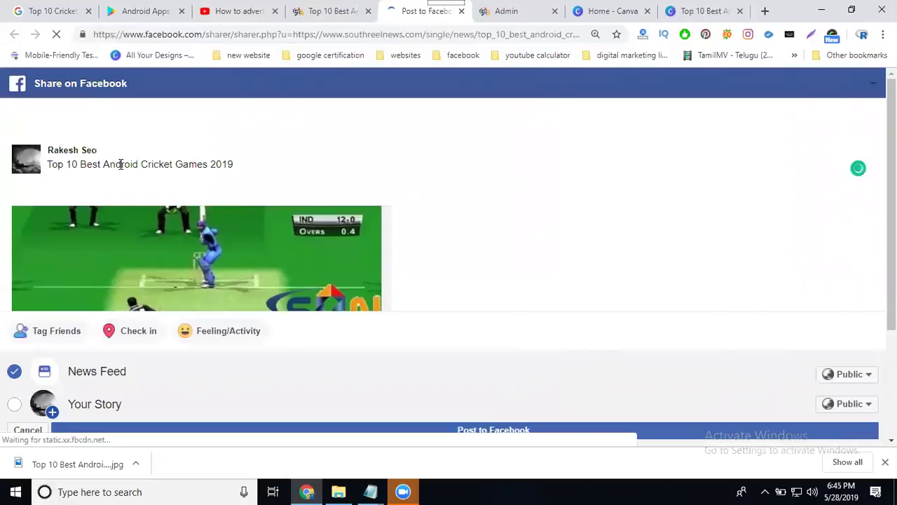
# - Turn Android, Cricket and Games into hashtags and add an extra hashtag line
pyautogui.click(142, 164)
pyautogui.write('#')
pyautogui.click(105, 164)
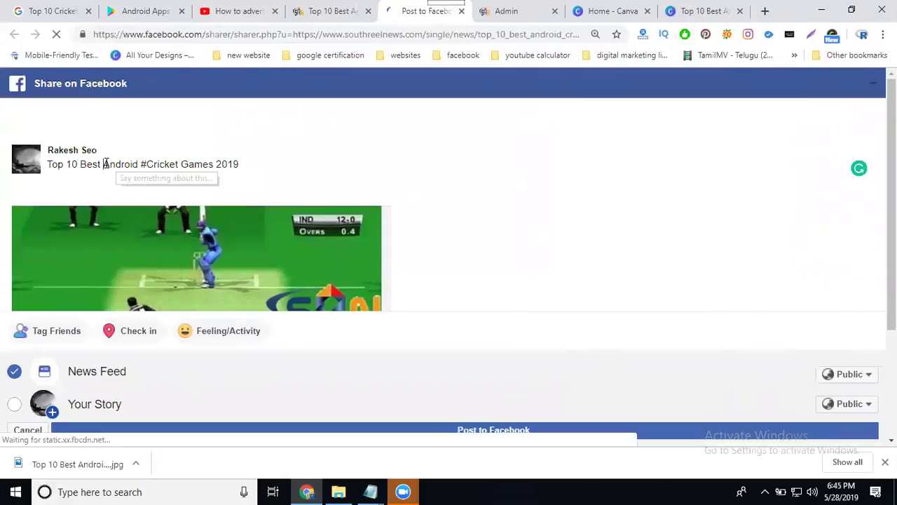
pyautogui.write('#')
pyautogui.click(186, 164)
pyautogui.write('#')
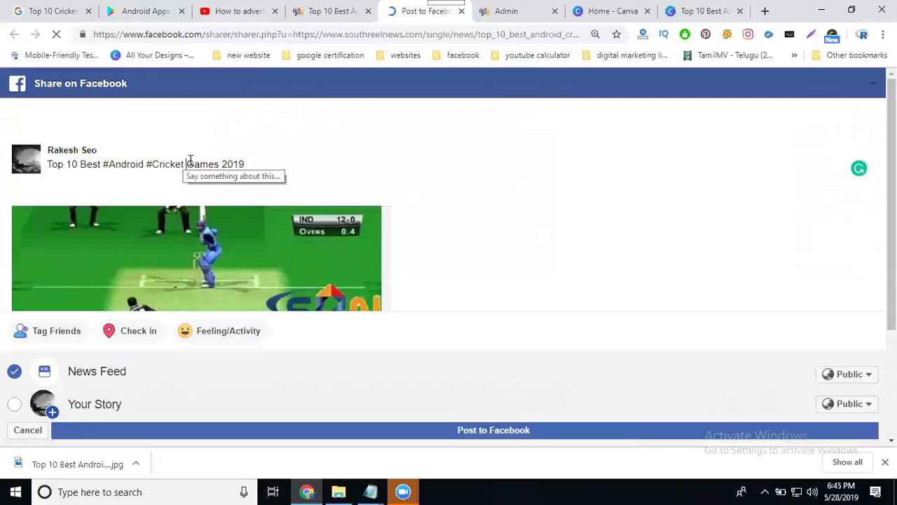
pyautogui.click(283, 168)
pyautogui.press('Return')
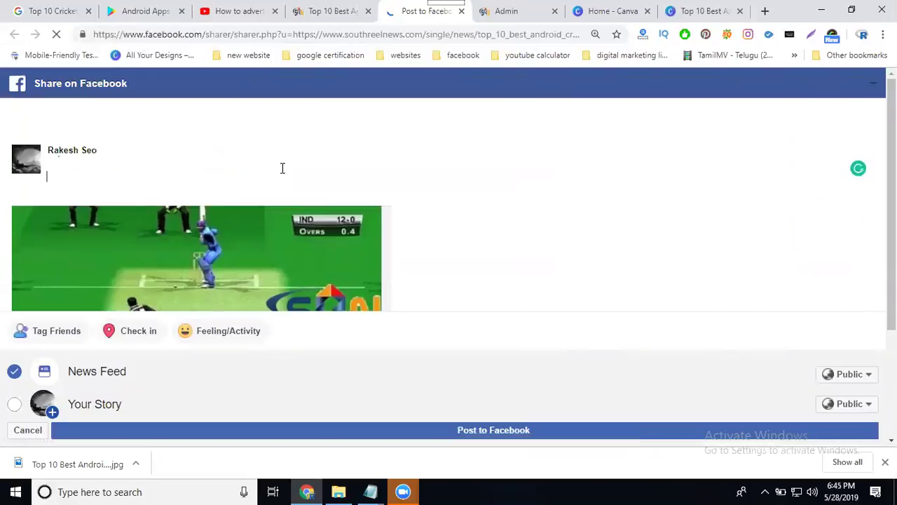
pyautogui.write('#dr')
pyautogui.write('game')
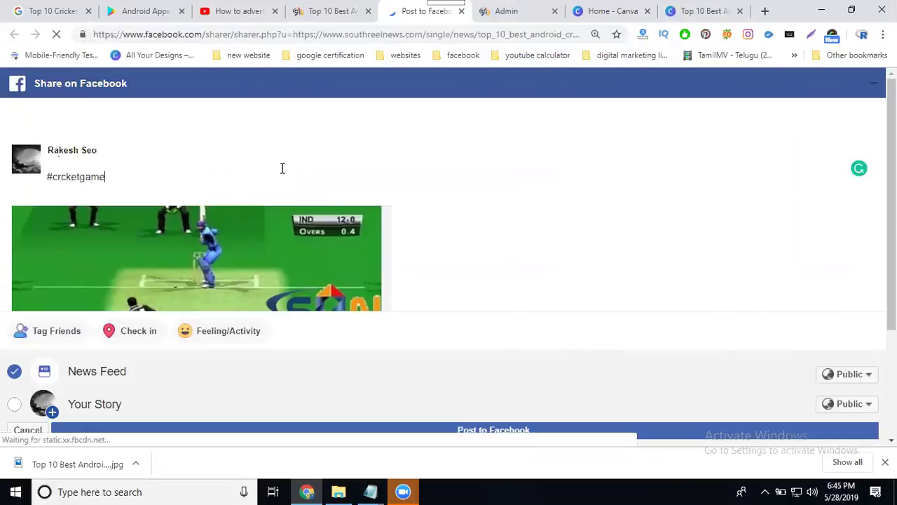
pyautogui.write(' #cricke')
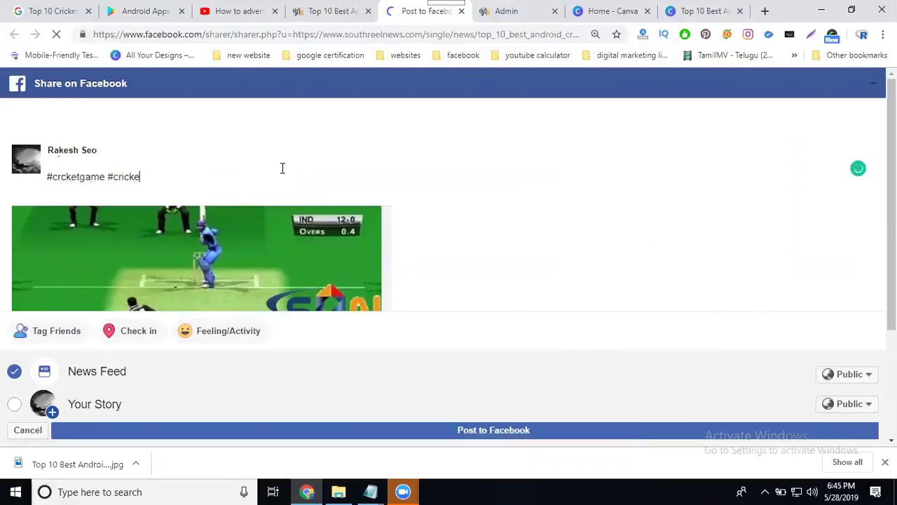
pyautogui.write('tgame2019')
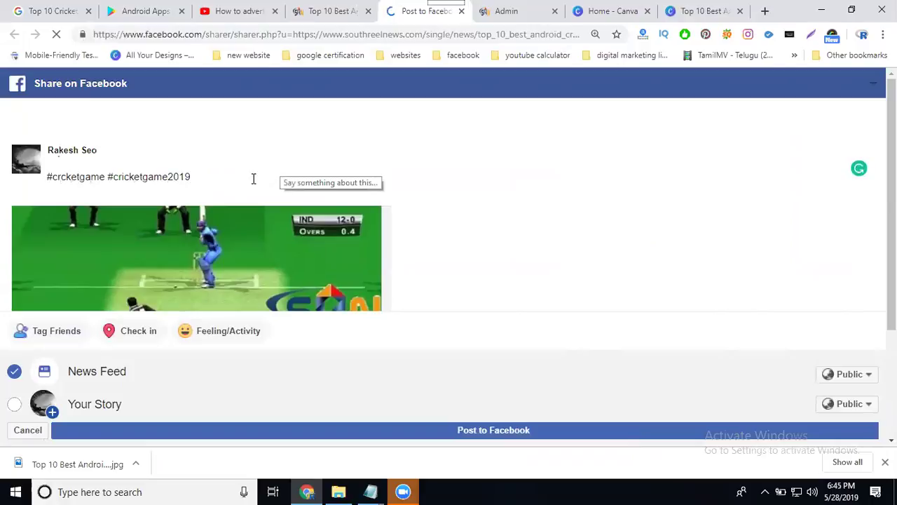
# - Finalize the hashtagged caption and post it to Facebook and Your Story
pyautogui.click(47, 176)
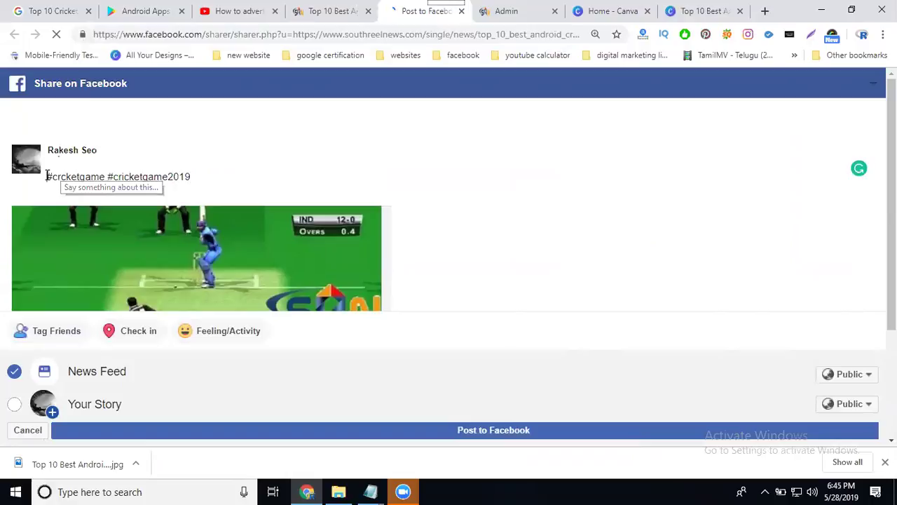
pyautogui.write('Top 10 Best Android Cricket Games 2019')
pyautogui.press('Return')
pyautogui.hotkey('ctrl', 'z')
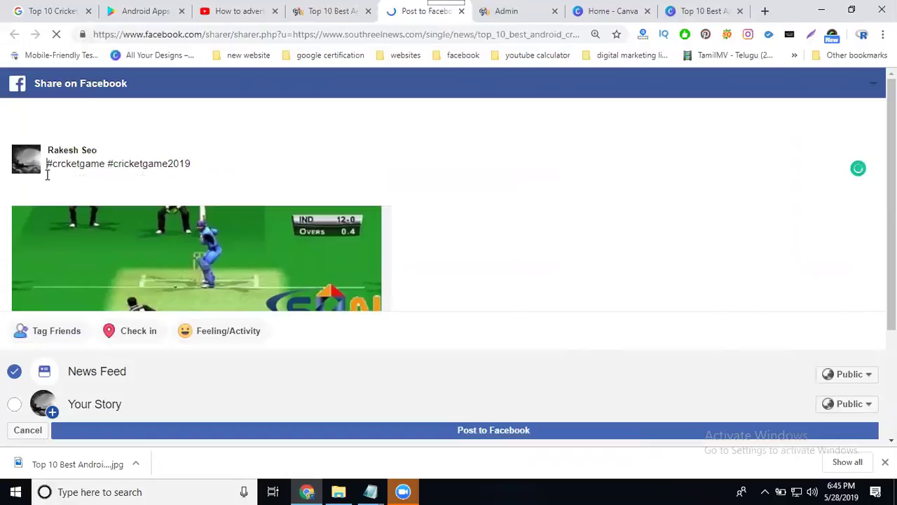
pyautogui.hotkey('ctrl', 'z')
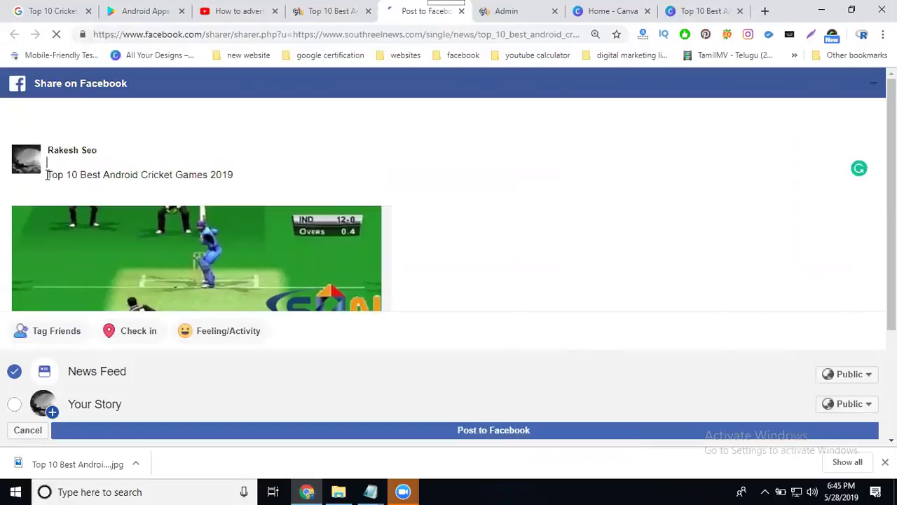
pyautogui.hotkey('ctrl', 'z')
pyautogui.hotkey('ctrl', 'z')
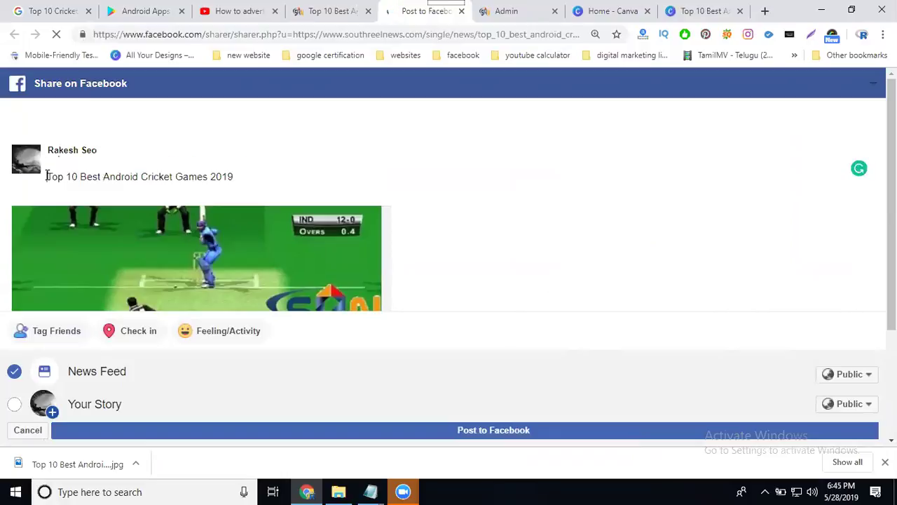
pyautogui.hotkey('ctrl', 'a')
pyautogui.press('BackSpace')
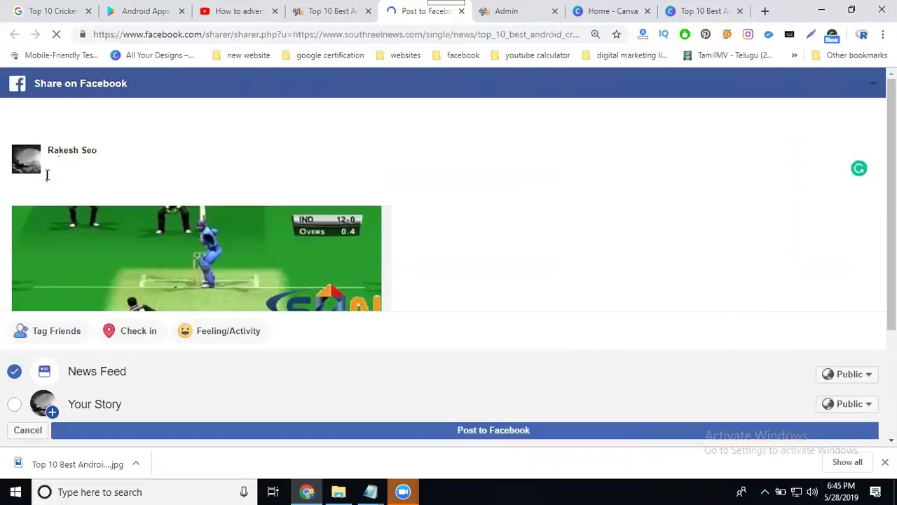
pyautogui.write('Top 10 Best #Android #Cricket #Games 2019   #crcketgame #cricketgame2019')
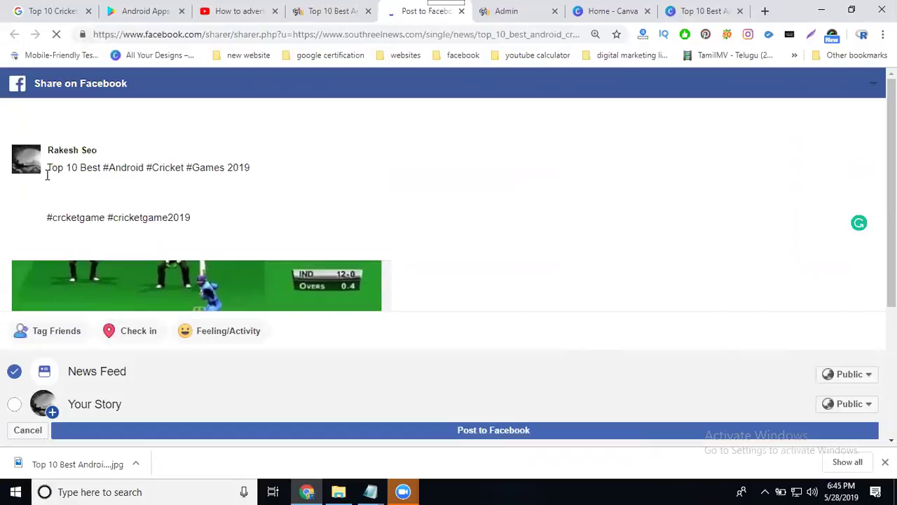
pyautogui.hotkey('ctrl', 'a')
pyautogui.hotkey('ctrl', 'c')
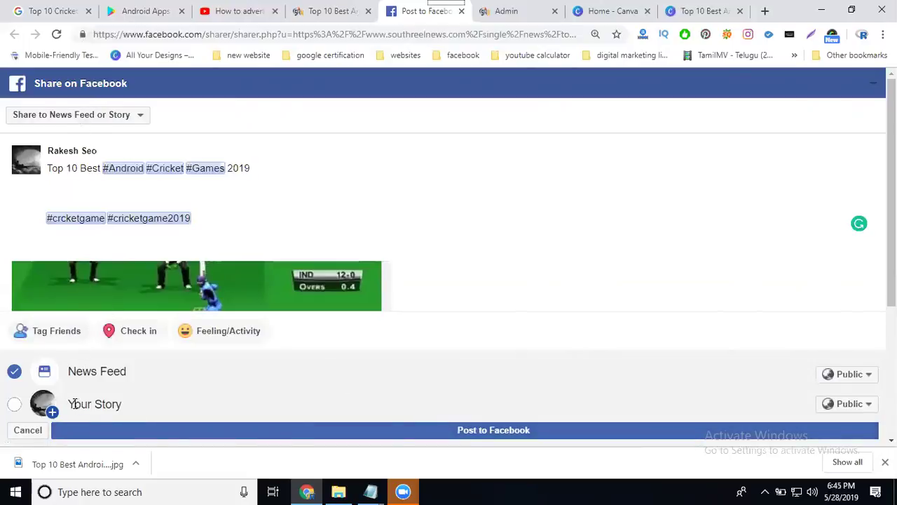
pyautogui.click(14, 405)
pyautogui.click(270, 433)
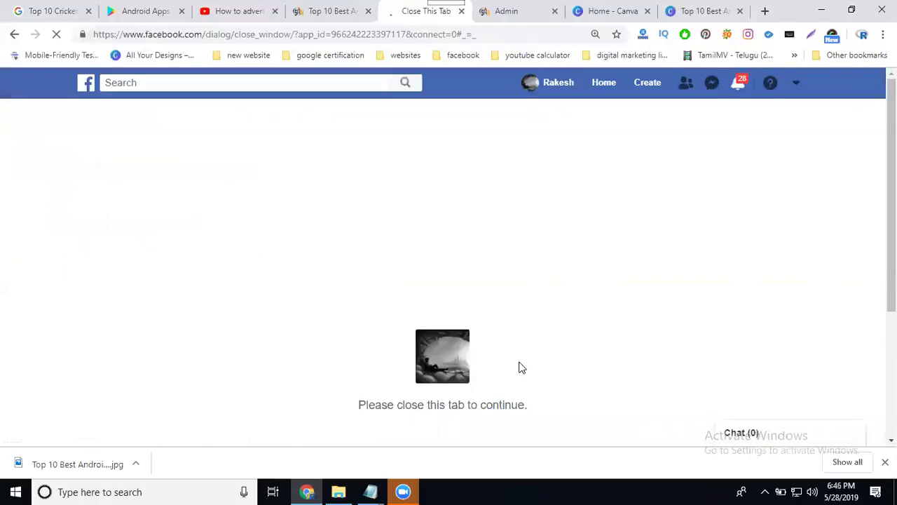
# - Start another Facebook share of the article, targeting a page you manage
pyautogui.hotkey('ctrl', 'w')
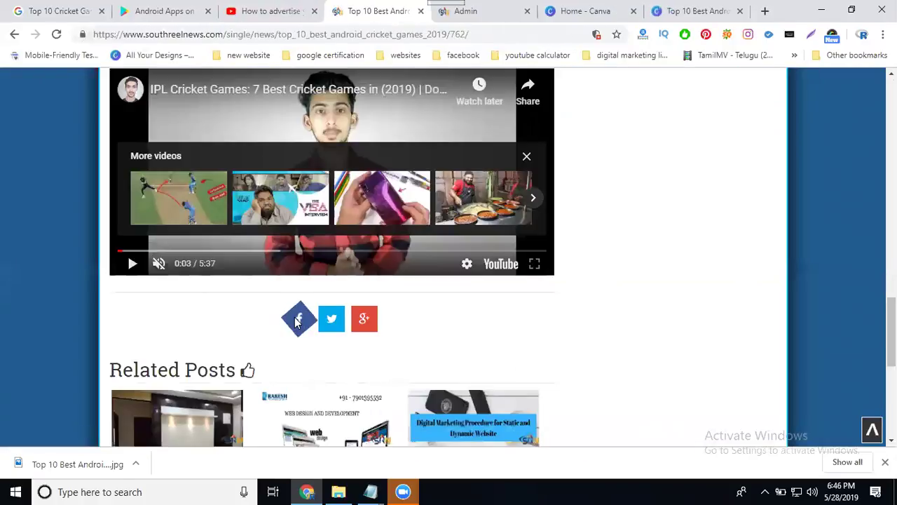
pyautogui.click(297, 319)
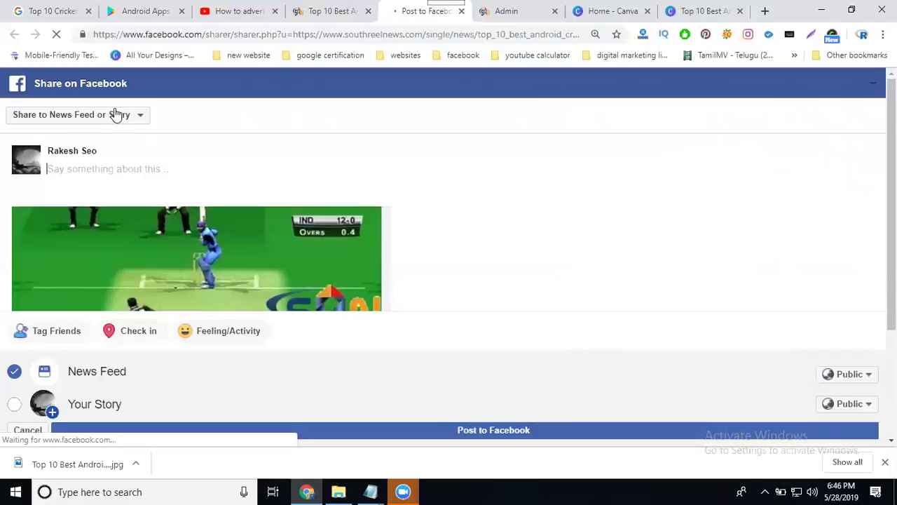
pyautogui.click(110, 122)
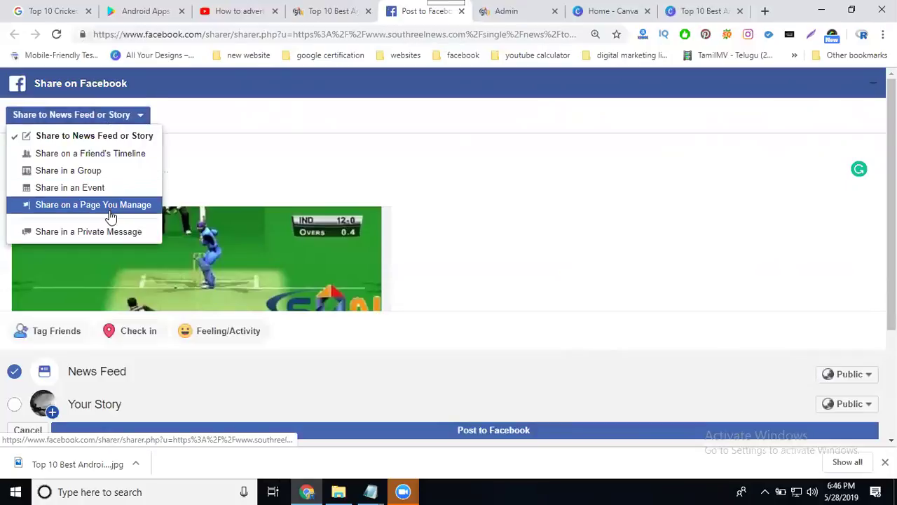
pyautogui.click(109, 210)
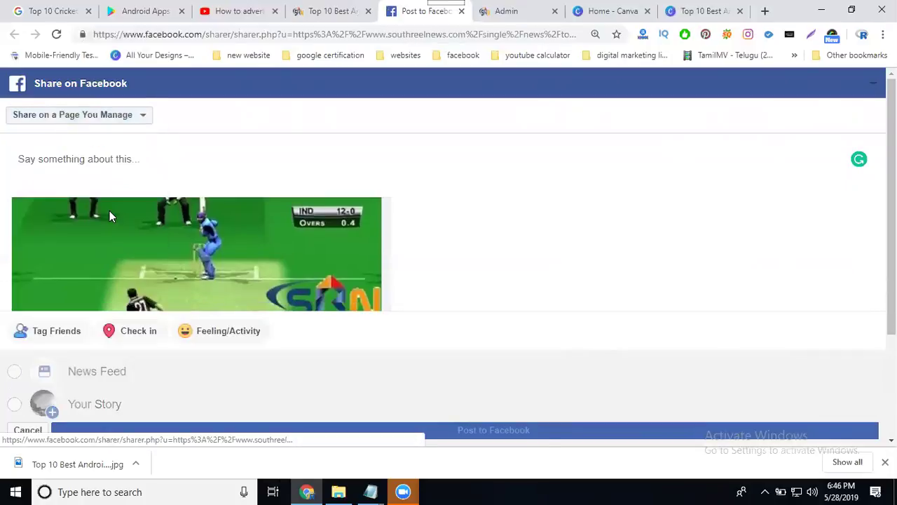
pyautogui.click(89, 156)
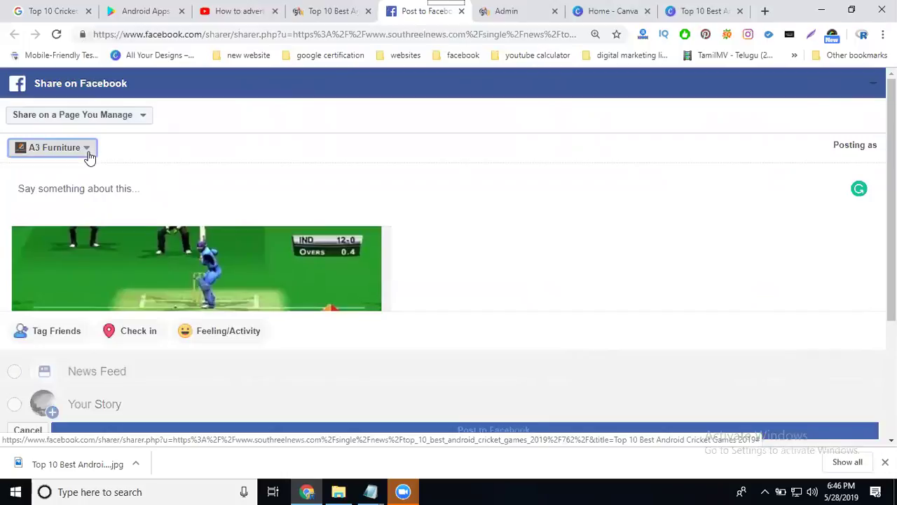
pyautogui.click(89, 156)
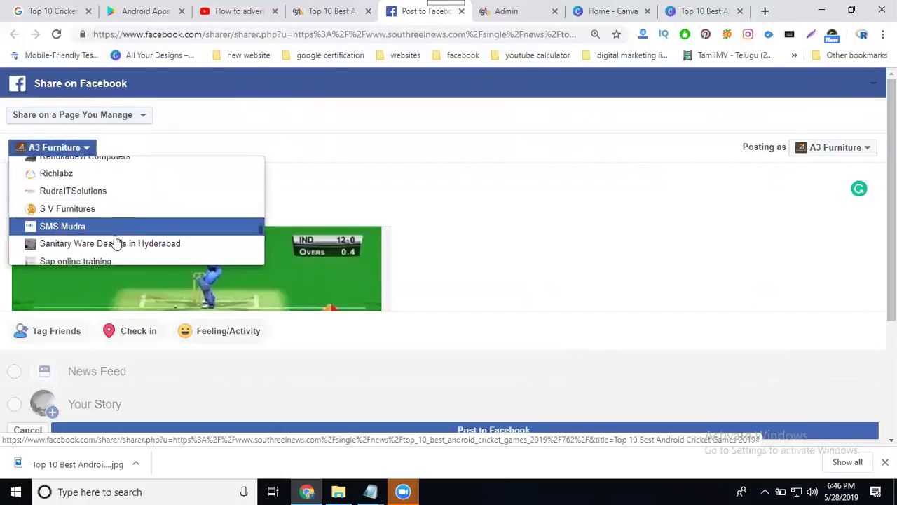
# - Choose the South Reel News page and paste the hashtagged caption
pyautogui.scroll(-1, 112, 231)
pyautogui.scroll(-1, 114, 235)
pyautogui.scroll(-1, 114, 232)
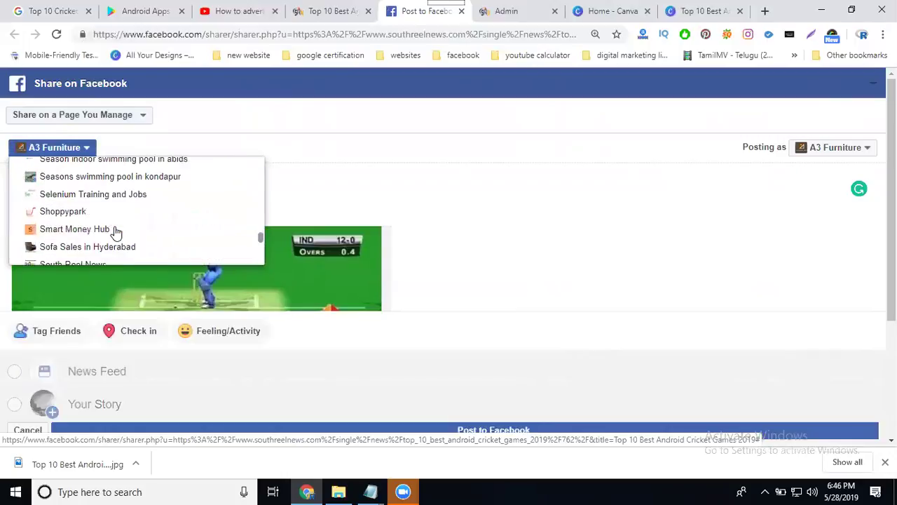
pyautogui.scroll(1, 114, 230)
pyautogui.scroll(2, 114, 230)
pyautogui.scroll(-5, 114, 230)
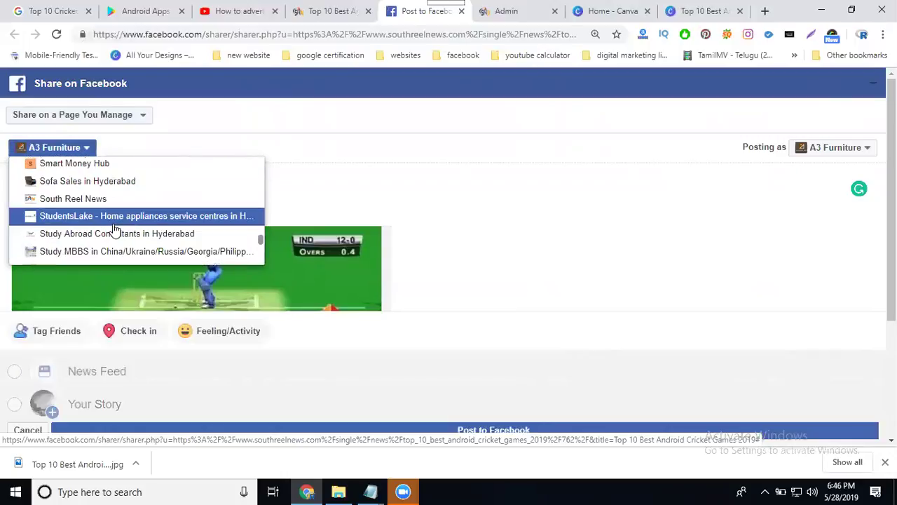
pyautogui.scroll(-1, 114, 229)
pyautogui.scroll(-2, 114, 230)
pyautogui.scroll(-1, 114, 230)
pyautogui.scroll(-2, 114, 229)
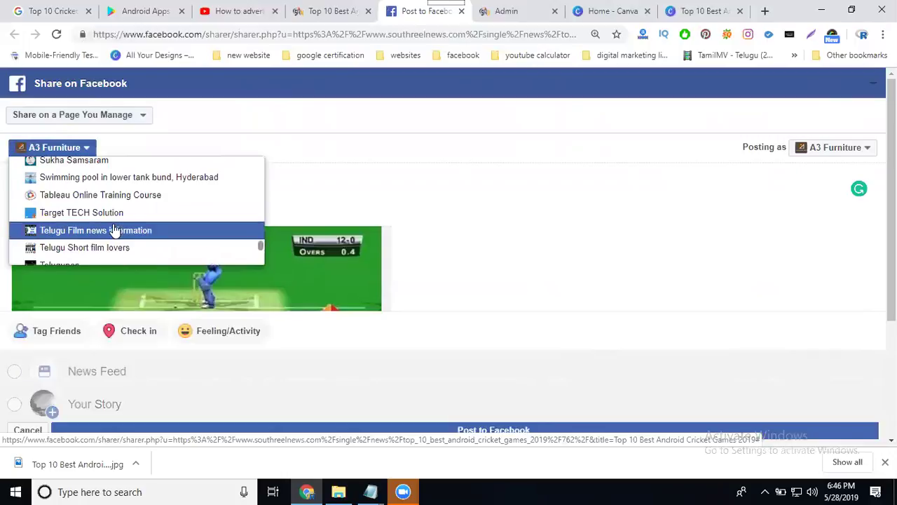
pyautogui.scroll(-1, 114, 230)
pyautogui.scroll(2, 114, 230)
pyautogui.scroll(-3, 114, 231)
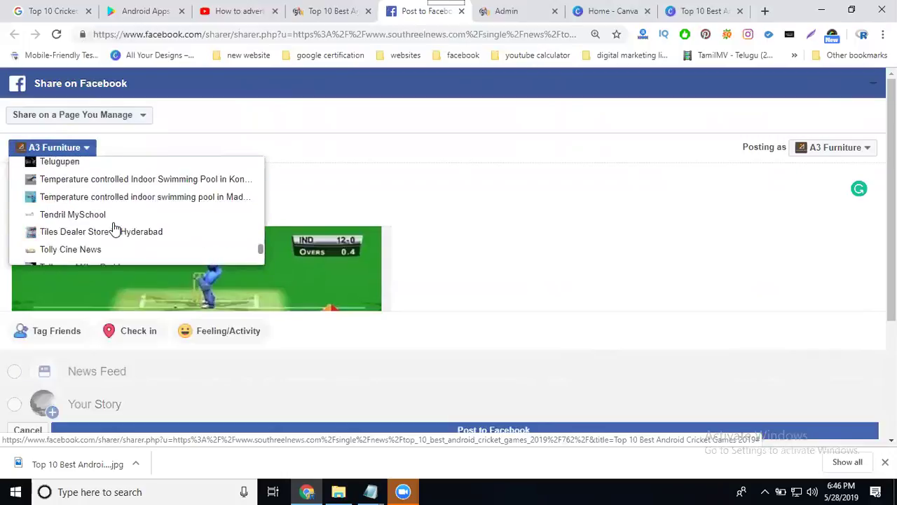
pyautogui.scroll(-1, 114, 231)
pyautogui.scroll(1, 114, 208)
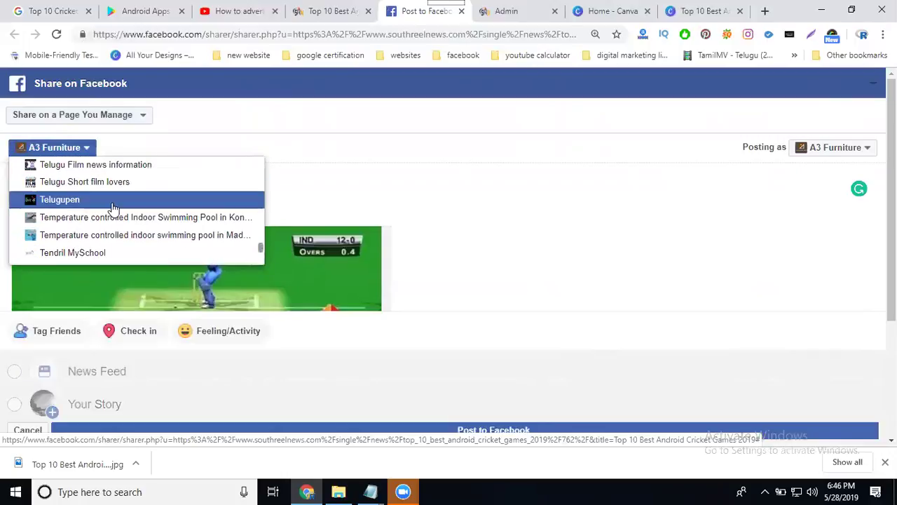
pyautogui.scroll(1, 114, 208)
pyautogui.scroll(4, 114, 209)
pyautogui.scroll(2, 115, 208)
pyautogui.scroll(3, 114, 208)
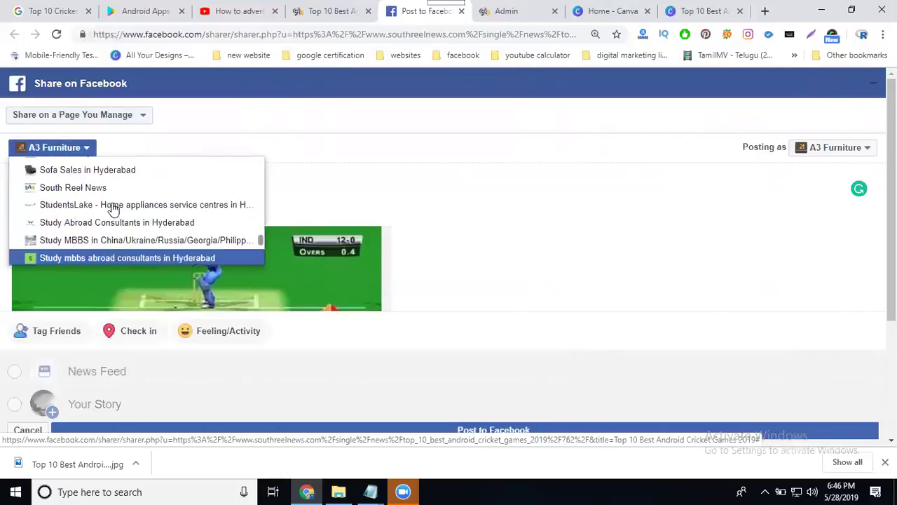
pyautogui.scroll(1, 114, 208)
pyautogui.click(103, 201)
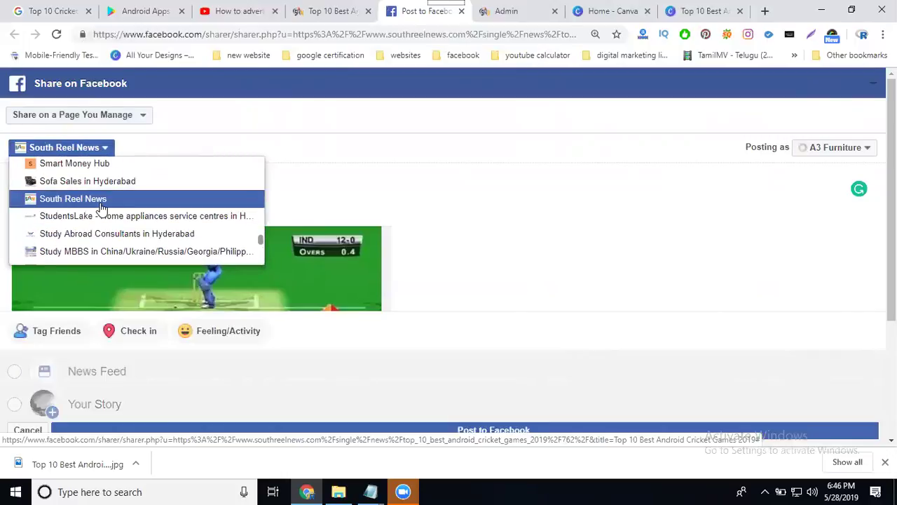
pyautogui.hotkey('ctrl', 'v')
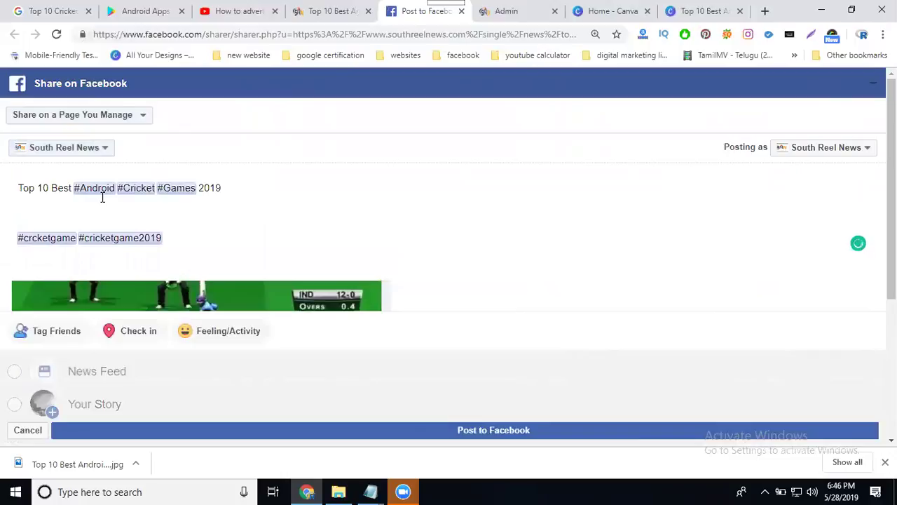
# - Publish the South Reel News page share to Facebook
pyautogui.click(375, 432)
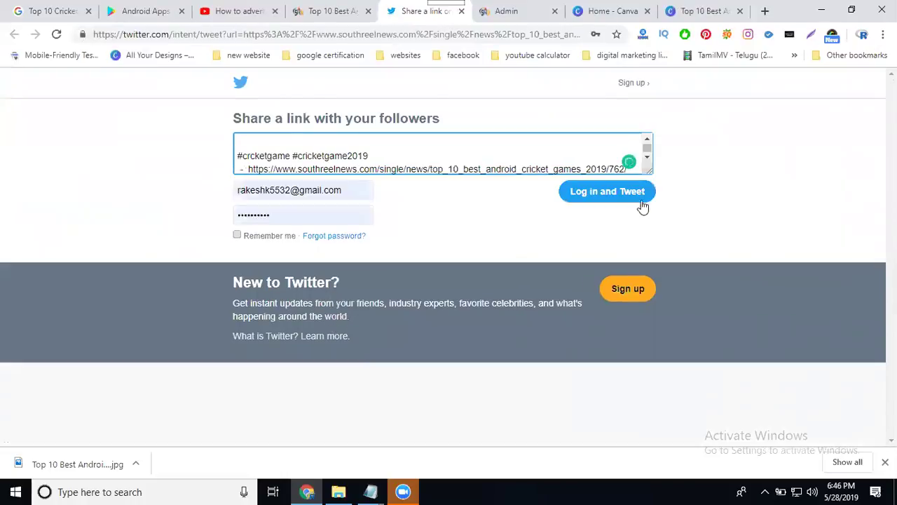
# - Log in to Twitter and tweet the article with its cricket hashtags
pyautogui.click(609, 200)
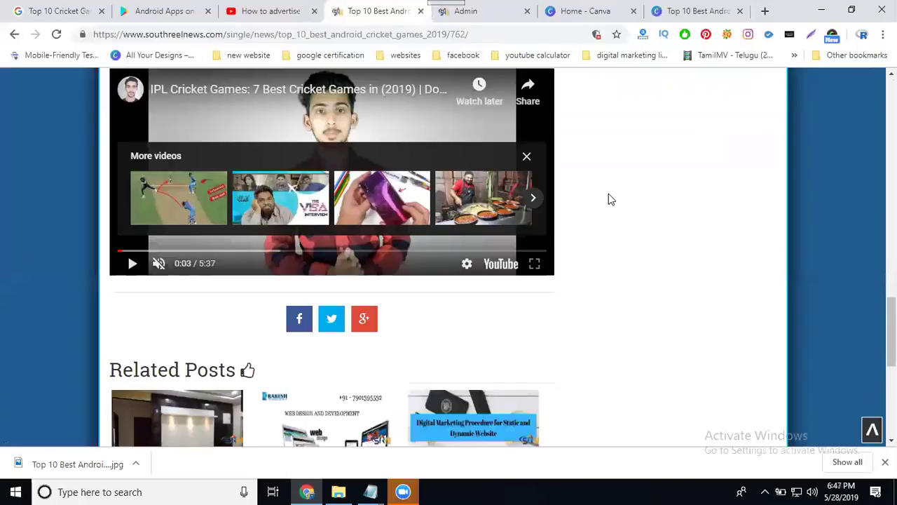
# - Open LinkedIn in a new tab and start a post with the hashtagged caption
pyautogui.click(764, 12)
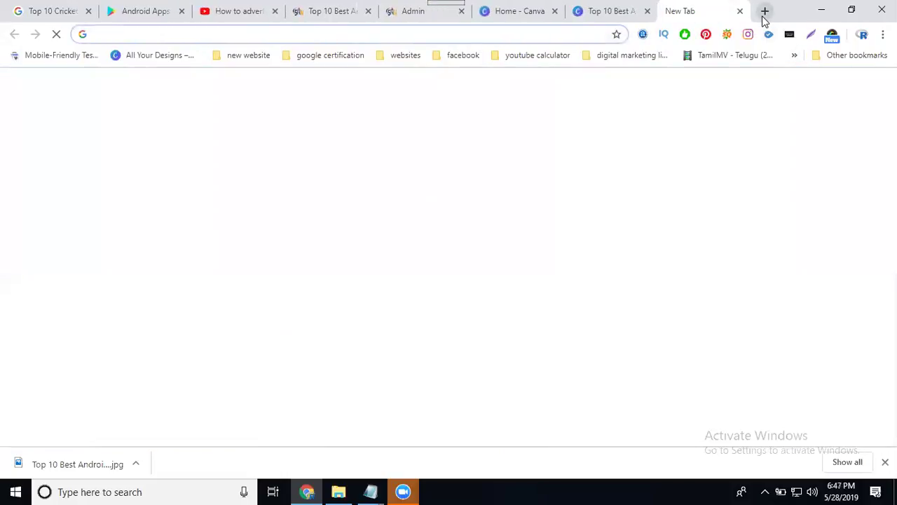
pyautogui.write('link')
pyautogui.press('Return')
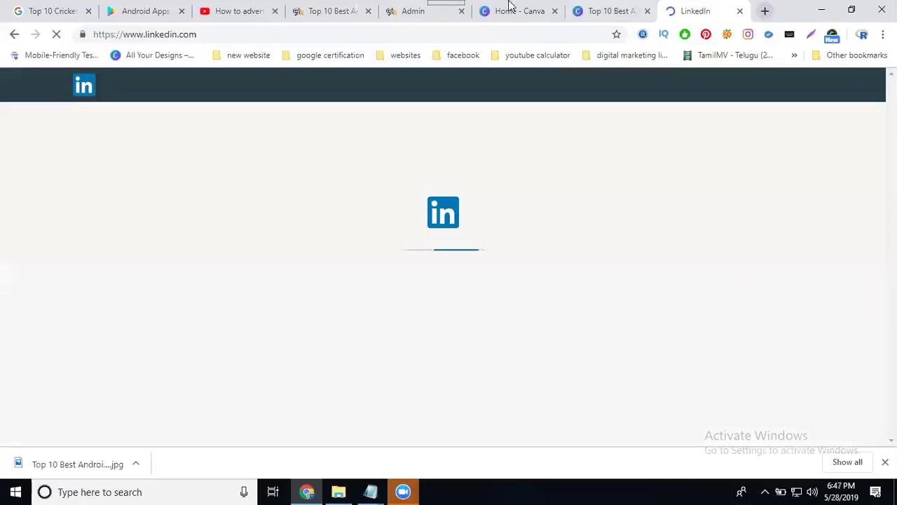
pyautogui.click(352, 16)
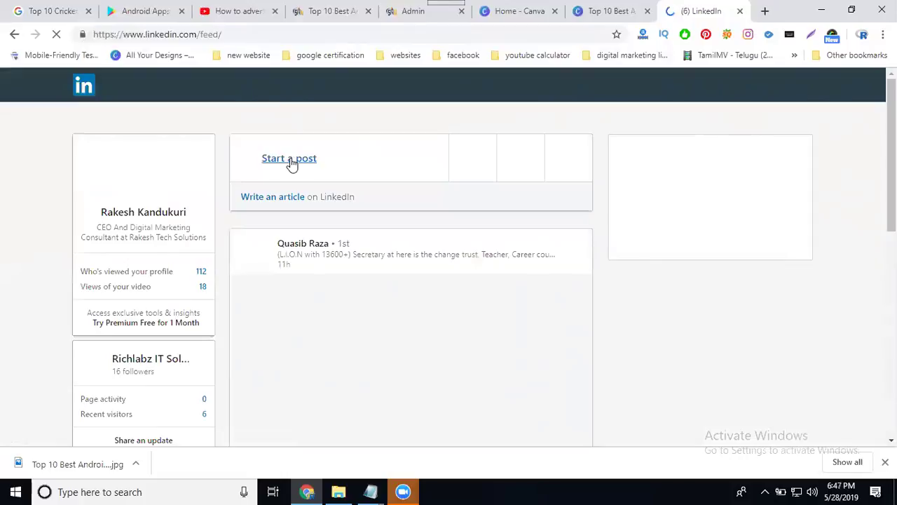
pyautogui.click(291, 160)
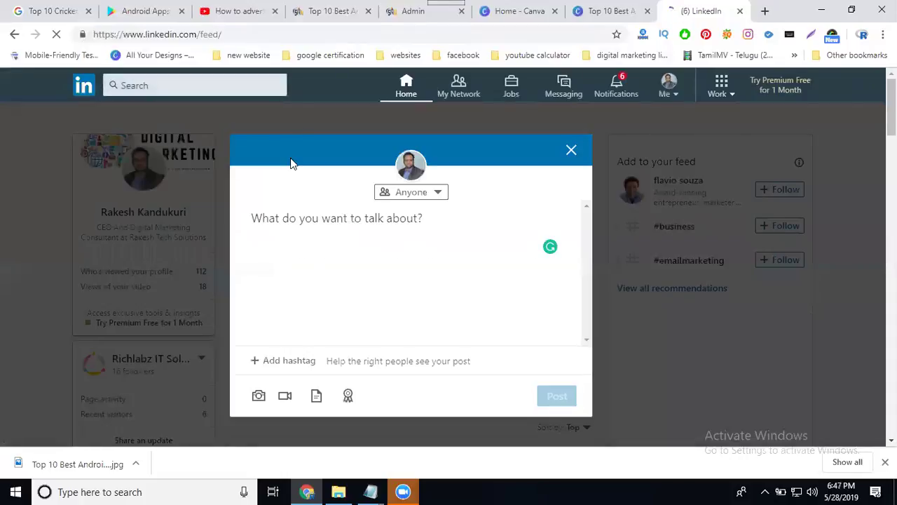
pyautogui.hotkey('ctrl', 'v')
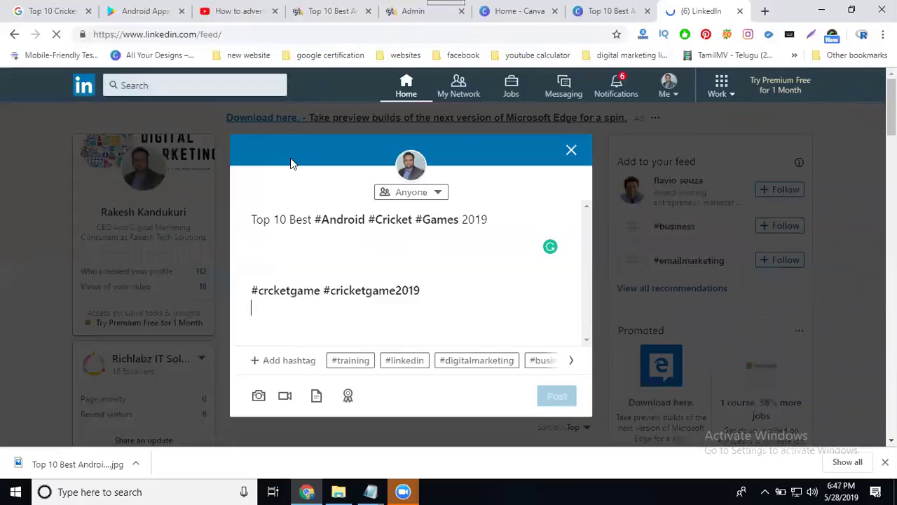
# - Add the article's URL below the hashtags and select the caption text
pyautogui.click(311, 14)
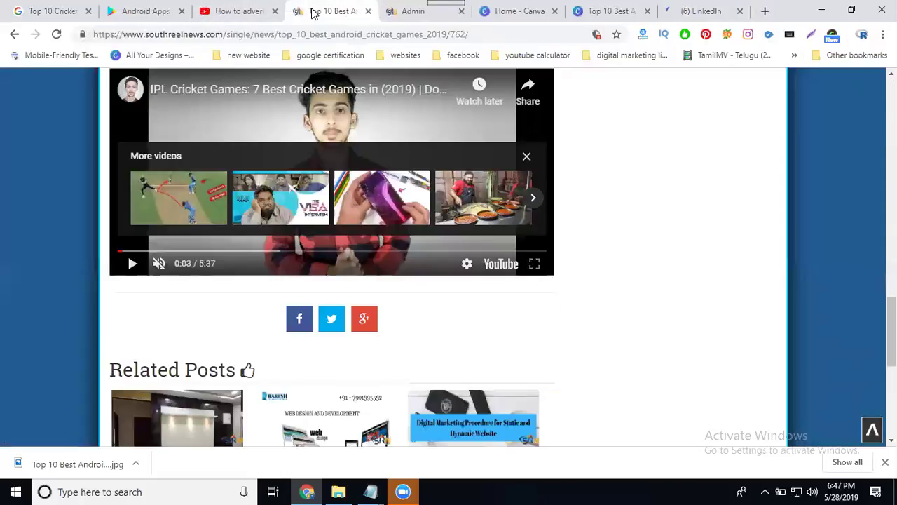
pyautogui.click(271, 34)
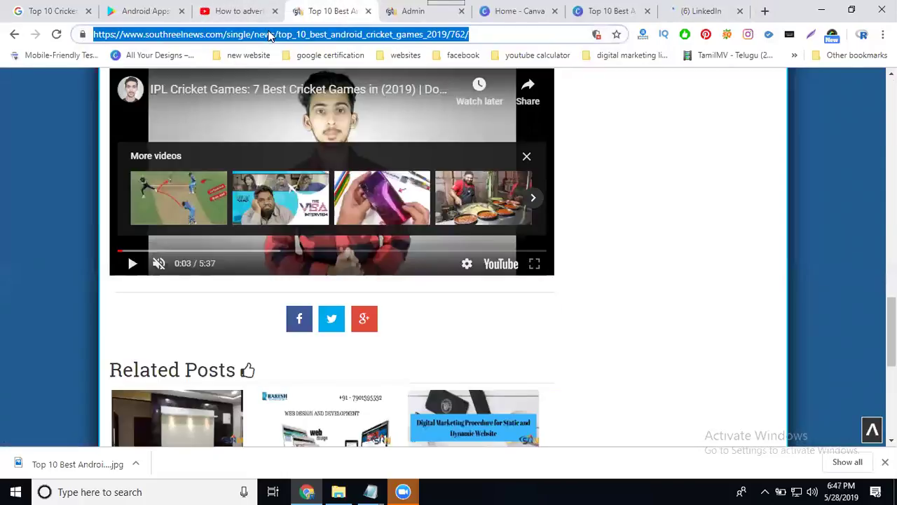
pyautogui.click(705, 12)
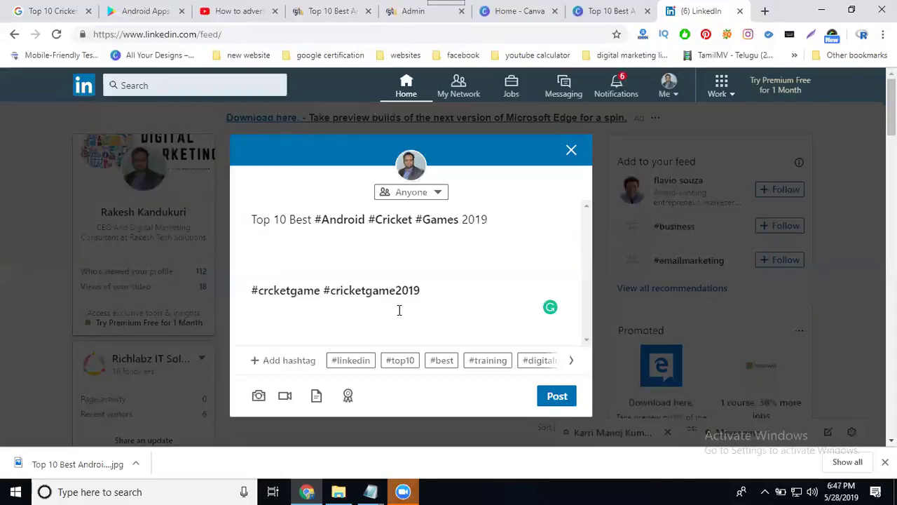
pyautogui.press('Return')
pyautogui.press('Return')
pyautogui.hotkey('ctrl', 'v')
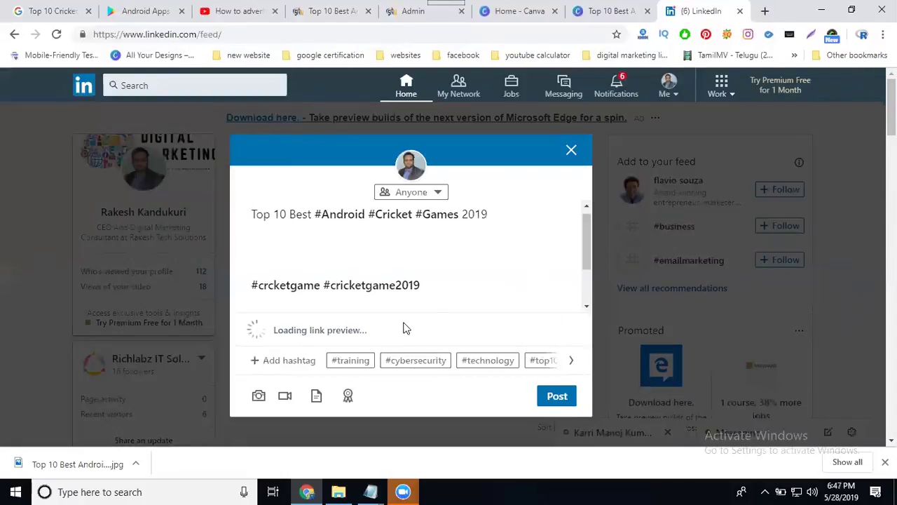
pyautogui.tripleClick(448, 284)
pyautogui.moveTo(419, 285); pyautogui.dragTo(246, 220)
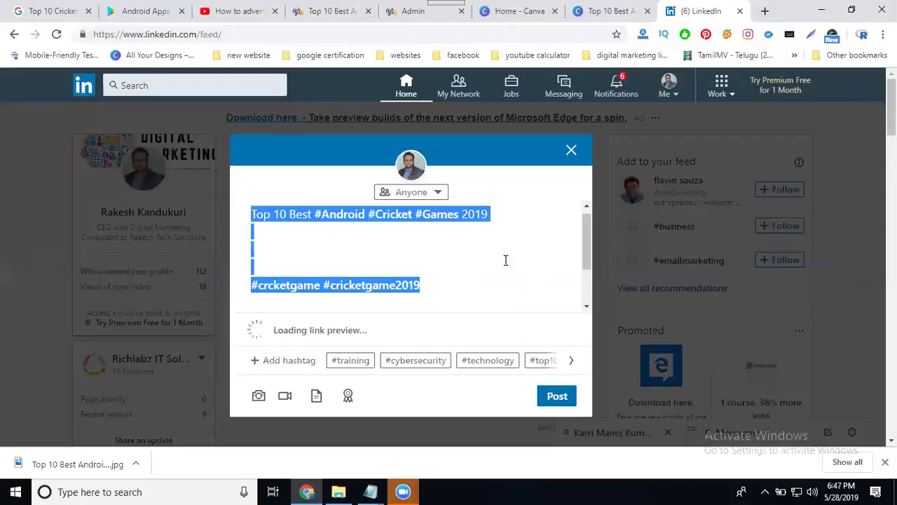
pyautogui.scroll(-1, 527, 279)
pyautogui.scroll(-2, 527, 279)
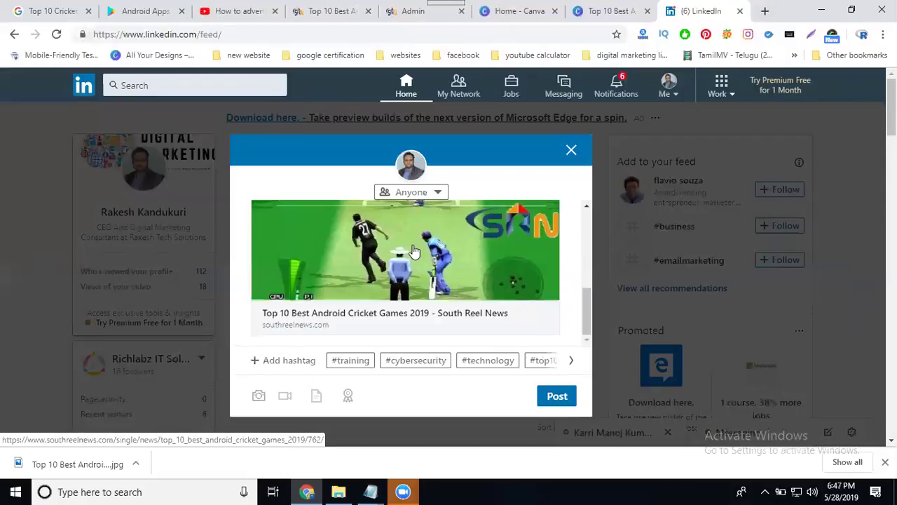
# - Set the LinkedIn post's audience to Anyone plus Twitter, then publish the cricket games post
pyautogui.click(390, 193)
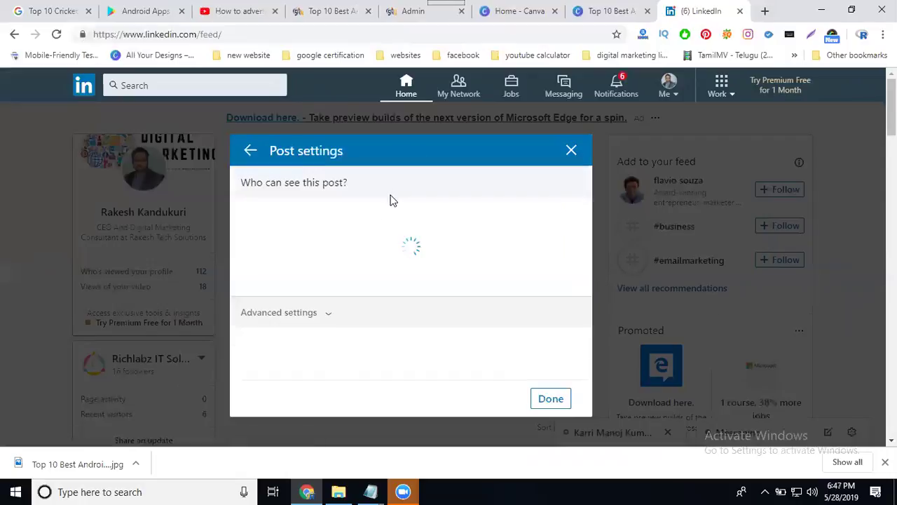
pyautogui.click(328, 238)
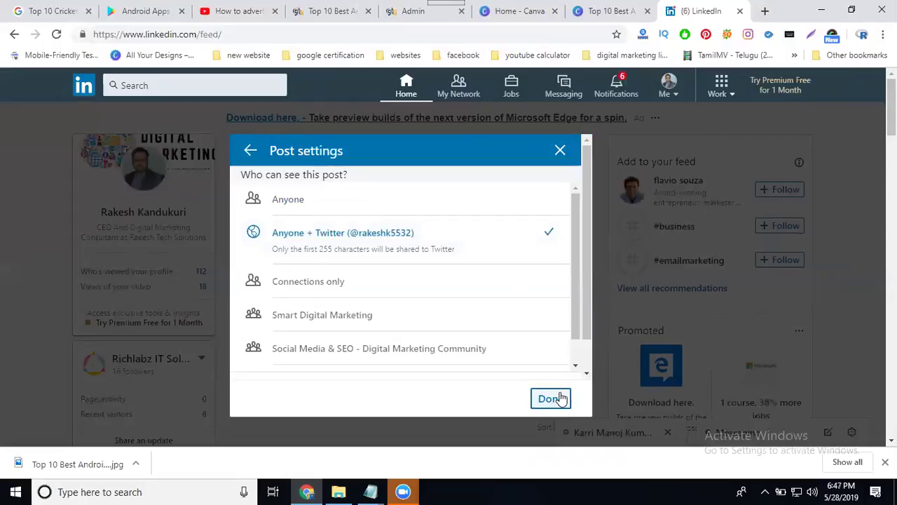
pyautogui.click(550, 398)
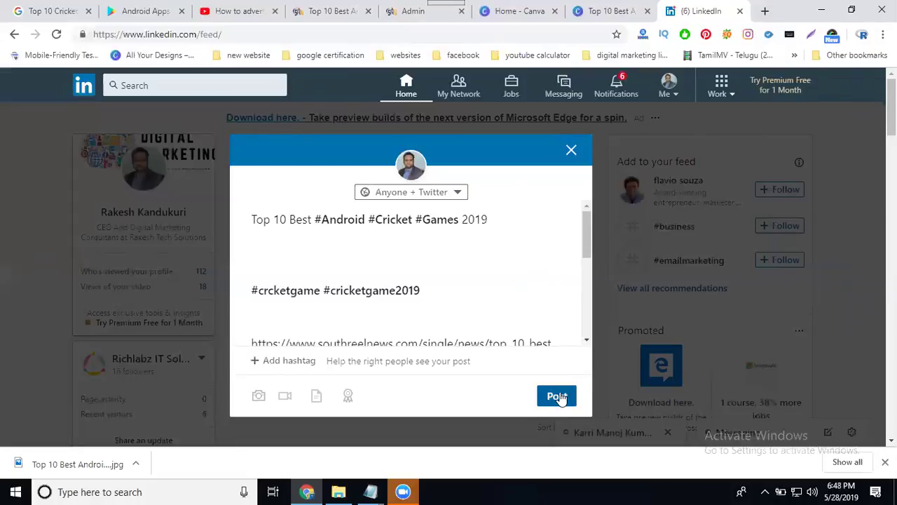
pyautogui.scroll(-3, 475, 305)
pyautogui.scroll(-3, 470, 302)
pyautogui.scroll(-2, 471, 302)
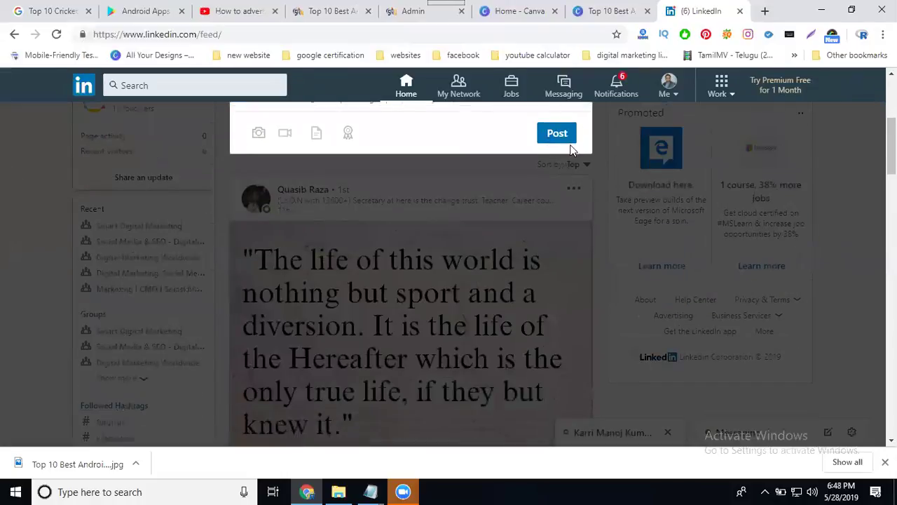
pyautogui.click(560, 131)
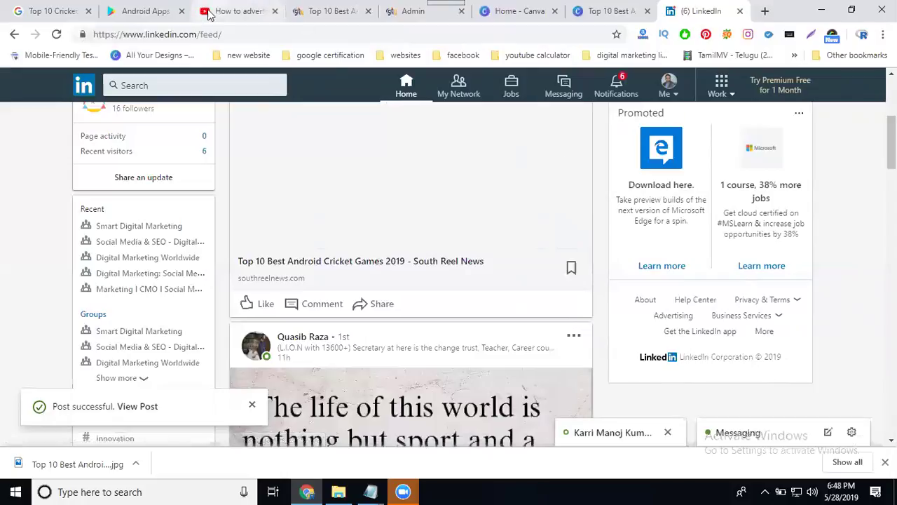
# - Return to the published cricket article, scroll through its ten-game Play Store links, and reload it
pyautogui.click(301, 12)
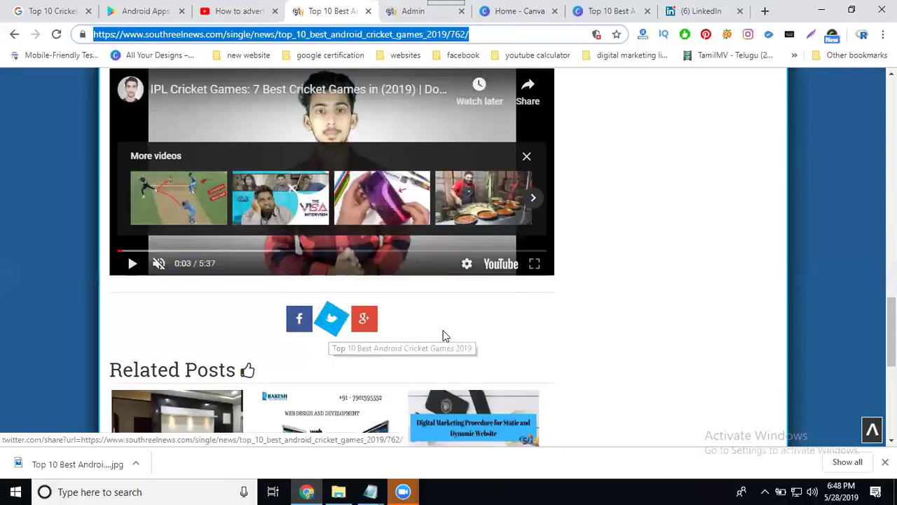
pyautogui.scroll(4, 533, 281)
pyautogui.scroll(4, 534, 284)
pyautogui.scroll(1, 535, 284)
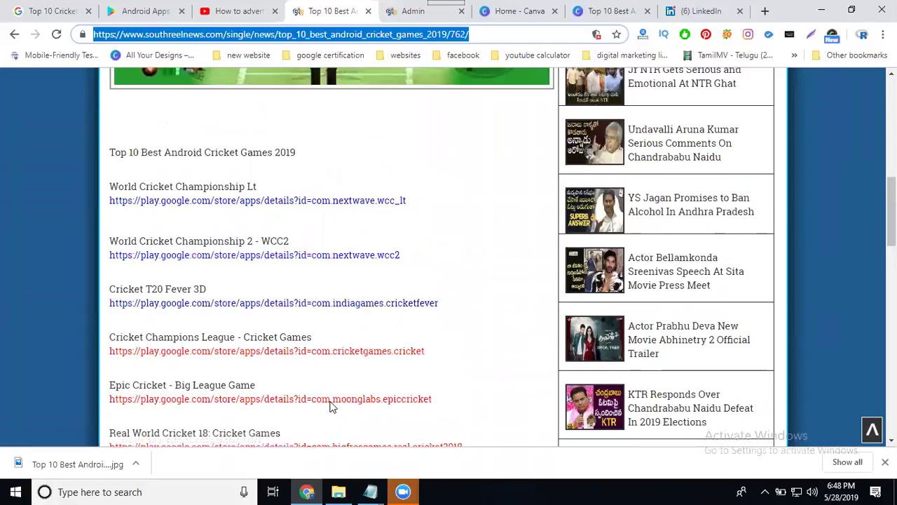
pyautogui.scroll(-2, 326, 396)
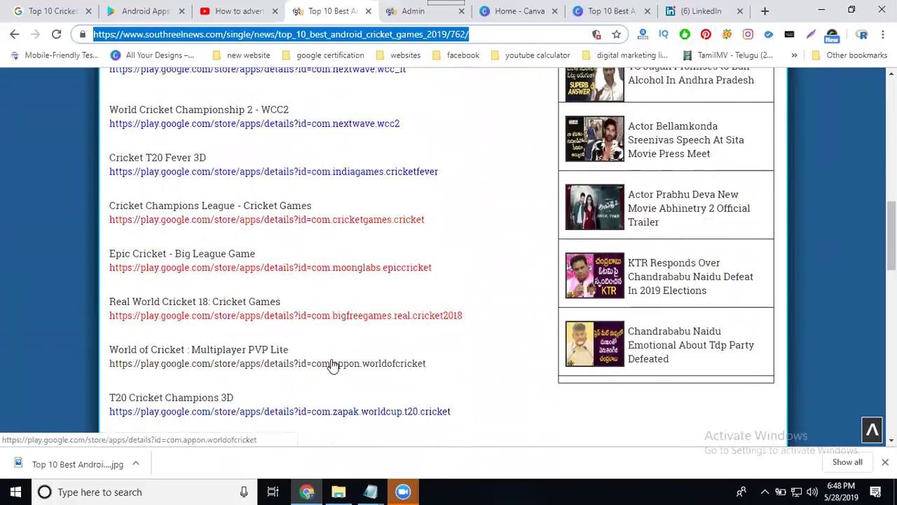
pyautogui.scroll(-2, 326, 412)
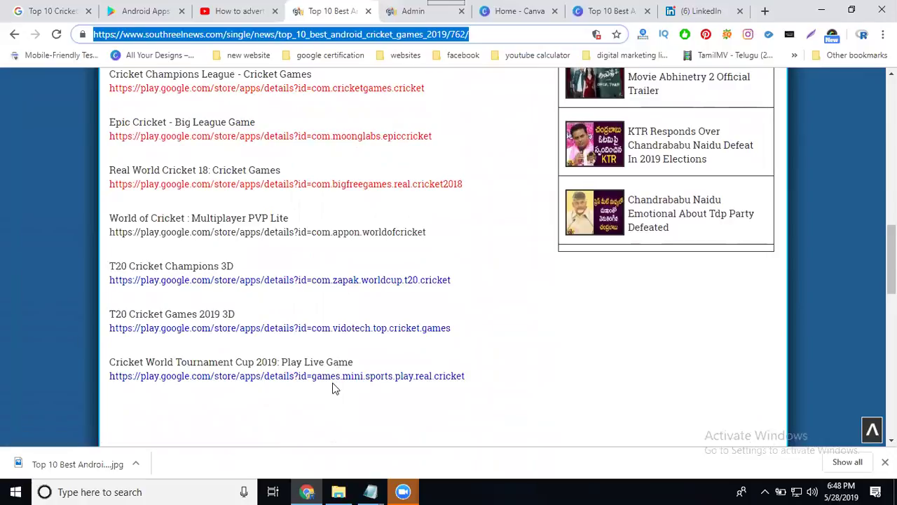
pyautogui.click(57, 35)
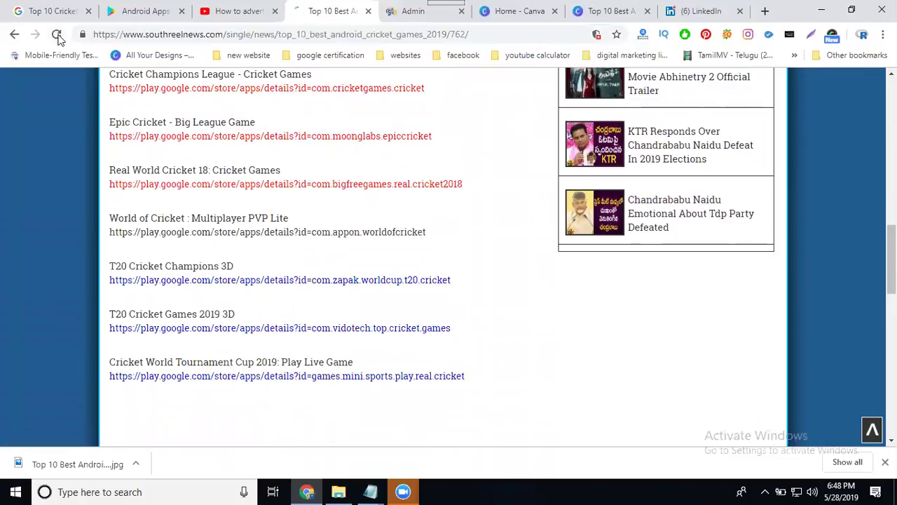